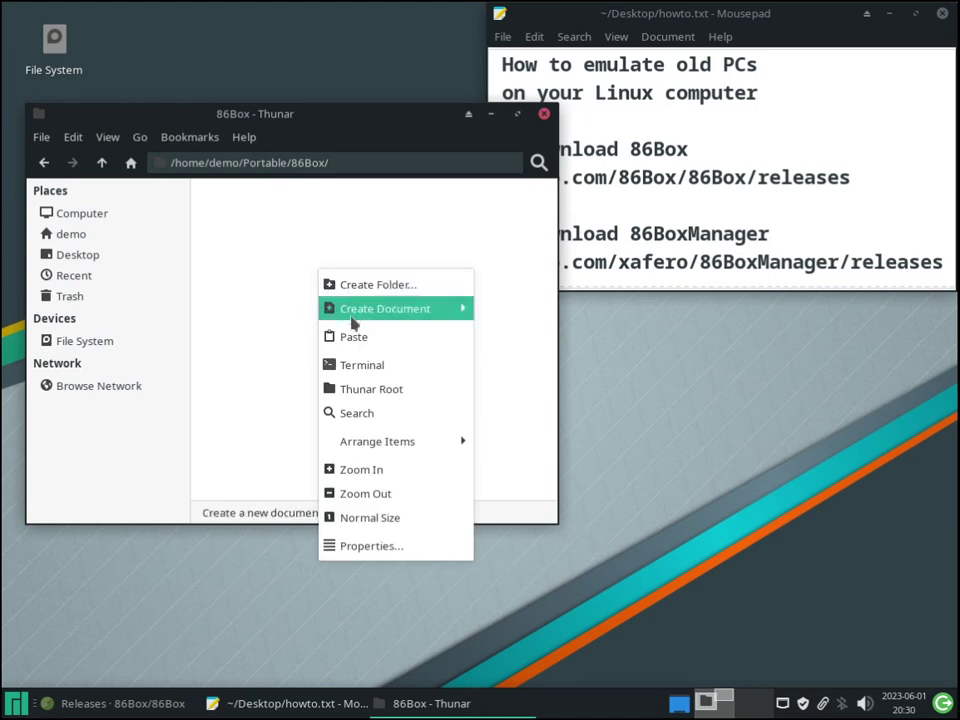
Paste the 86Box AppImage into the Portable/86Box folder and allow the file to run as a program.
left_click(366, 338)
left_click(330, 278)
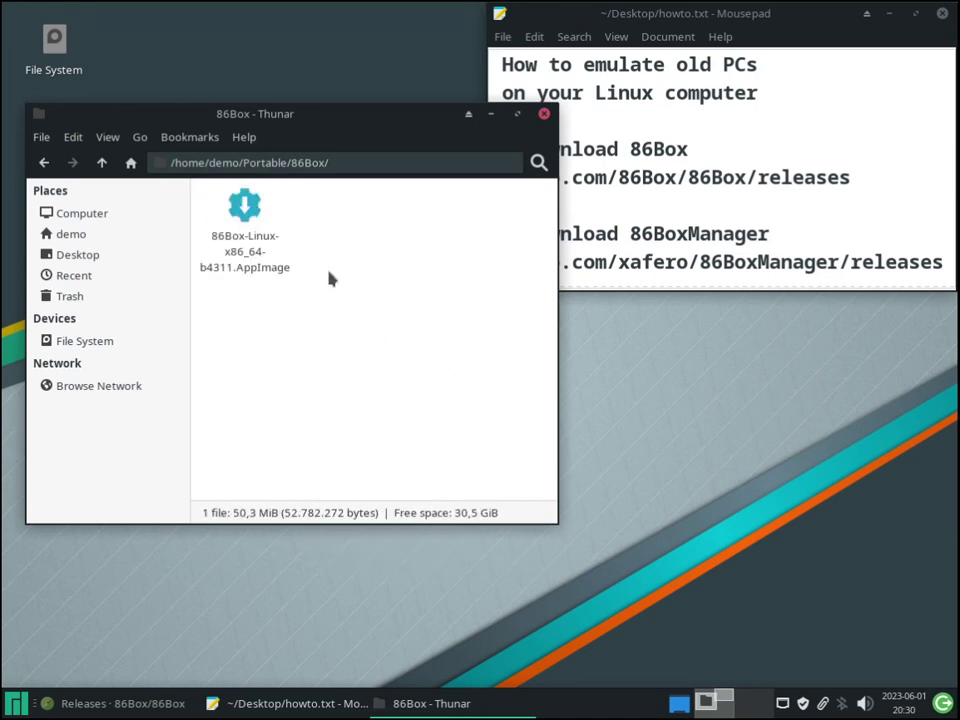
left_click(255, 246)
right_click(256, 241)
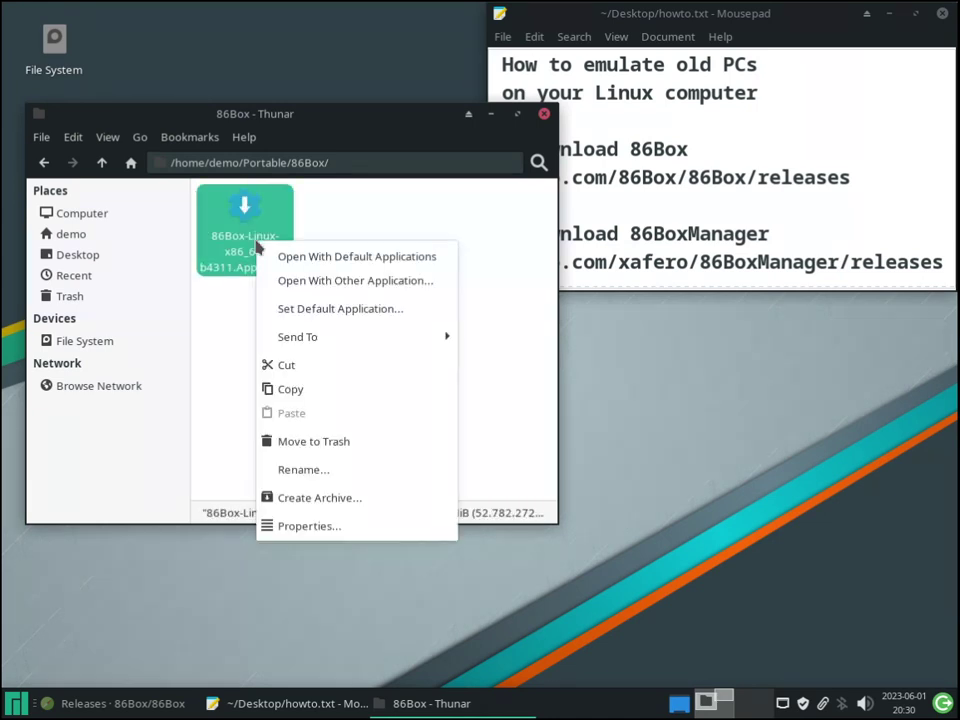
left_click(355, 530)
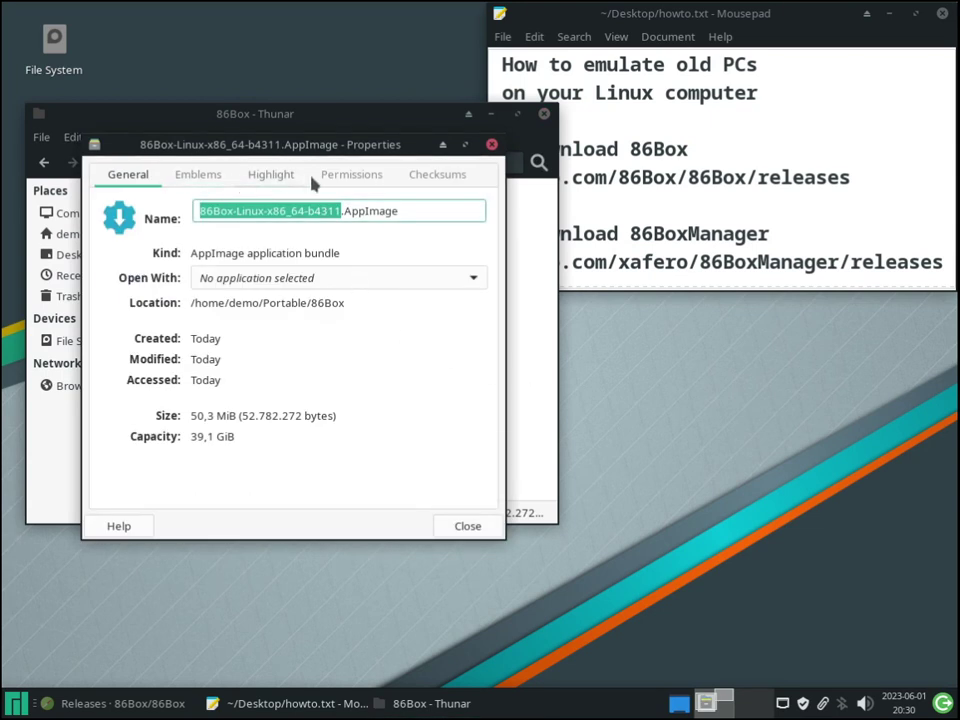
left_click(352, 176)
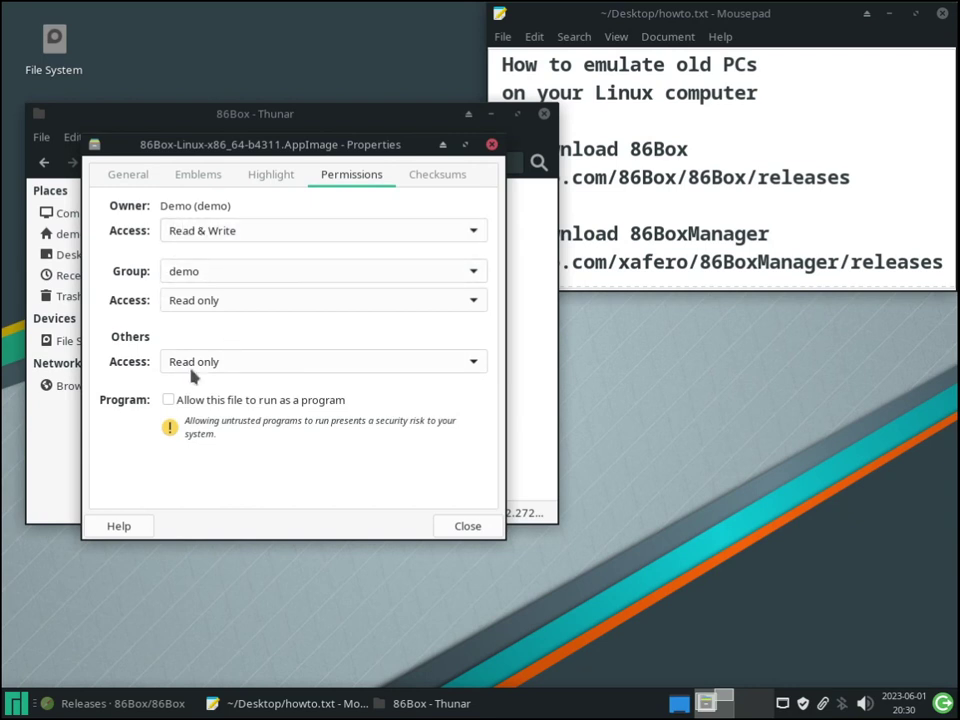
left_click(470, 523)
Execute 86Box-Linux-x86_64-b4311.AppImage from the 86Box folder and dismiss what it opens.
left_click(333, 268)
left_click(272, 265)
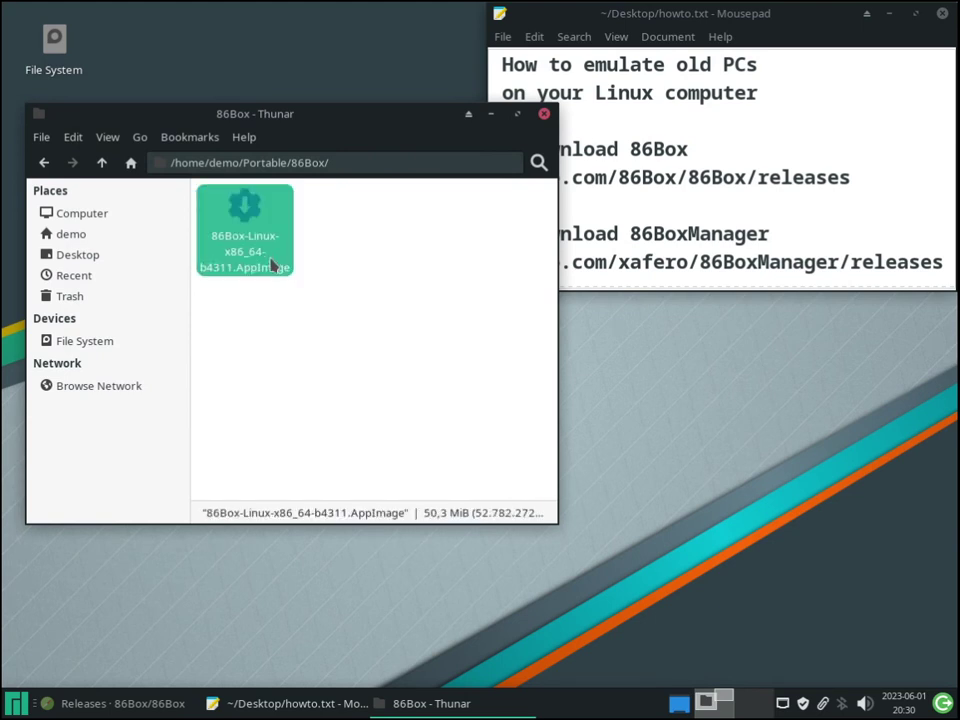
right_click(272, 265)
left_click(300, 272)
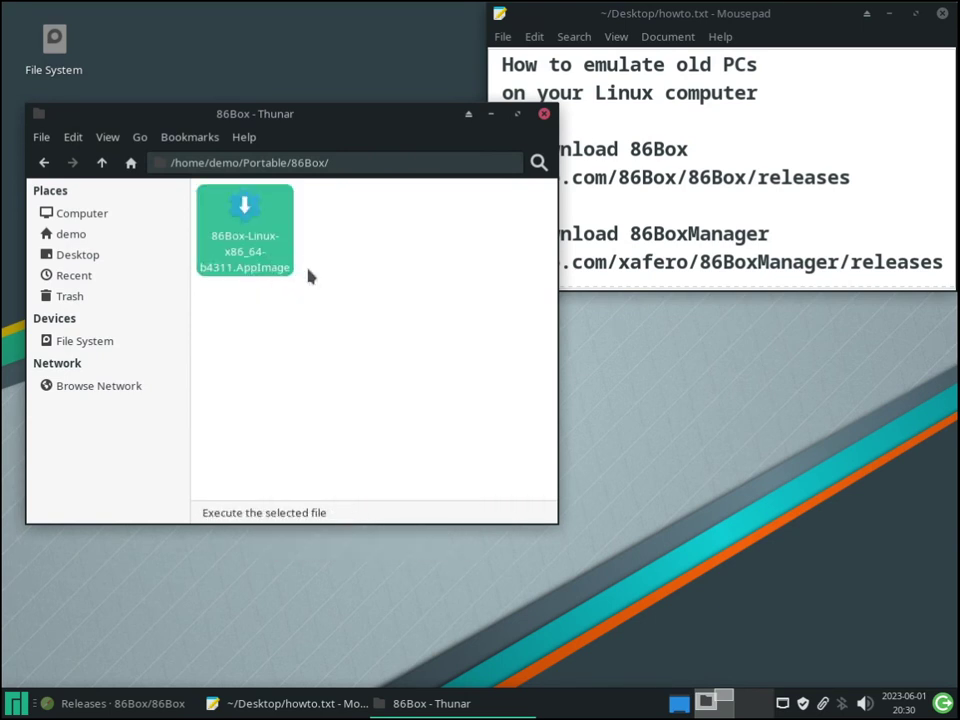
left_click_drag(497, 279, 528, 405)
left_click(674, 446)
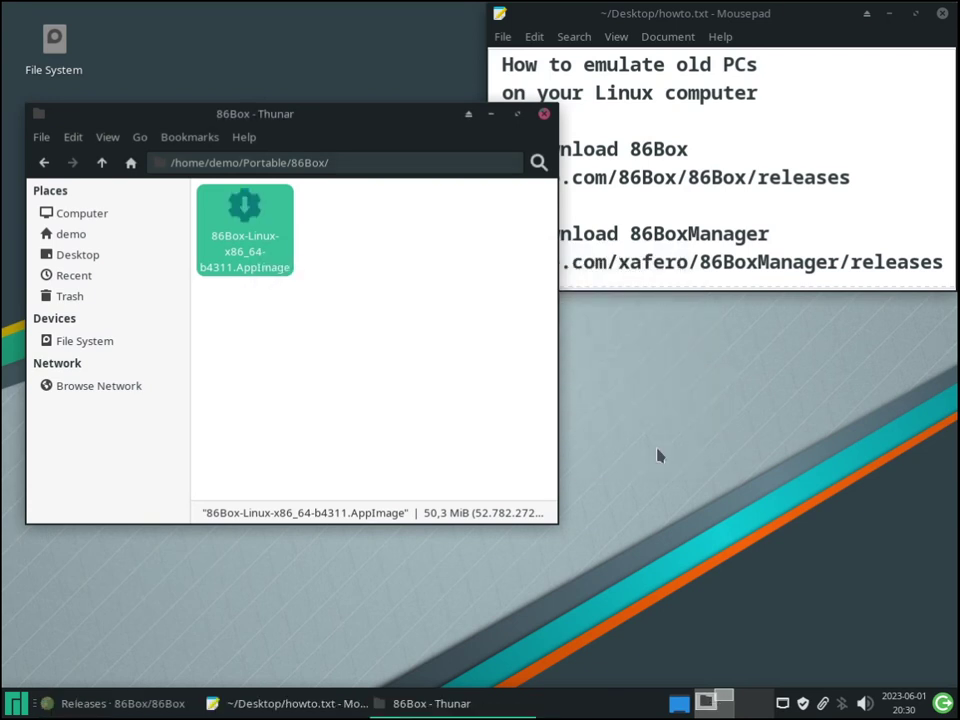
Switch to the web browser and open the ROM repository at github.com/86Box/roms.
left_click(146, 704)
left_click(273, 76)
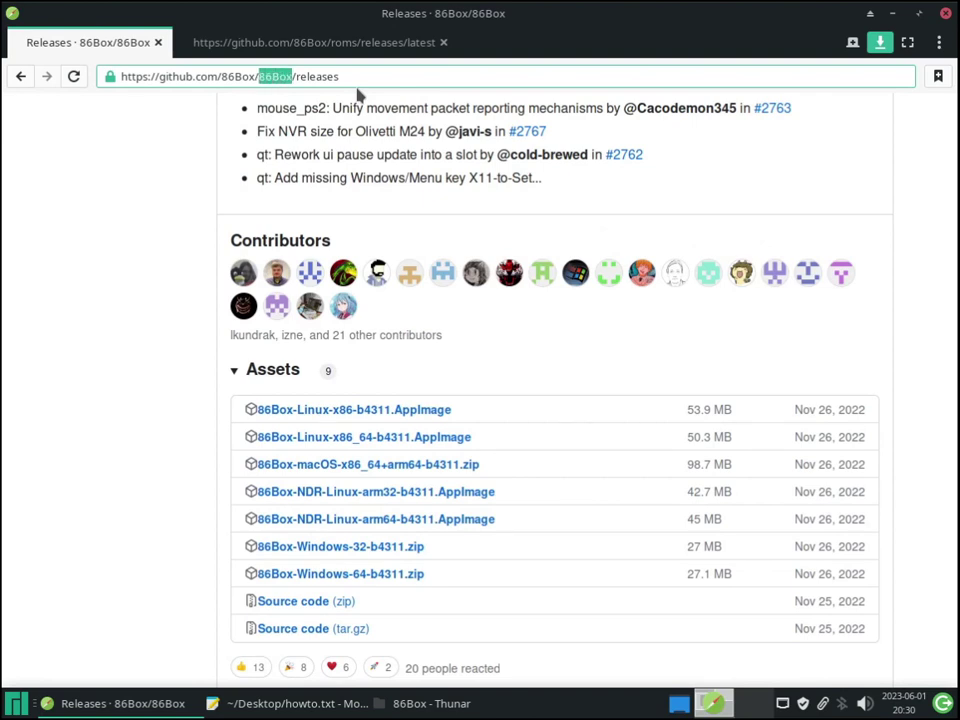
type("roms")
key("Delete")
key("Delete")
key("Delete")
key("Delete")
key("Delete")
key("Delete")
key("Delete")
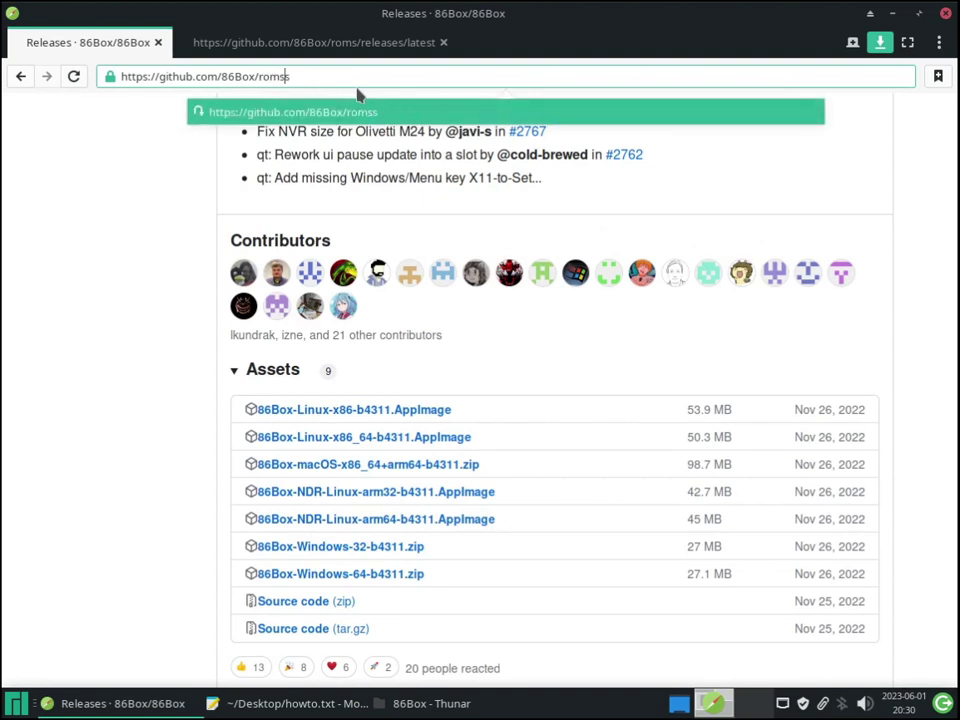
key("Return")
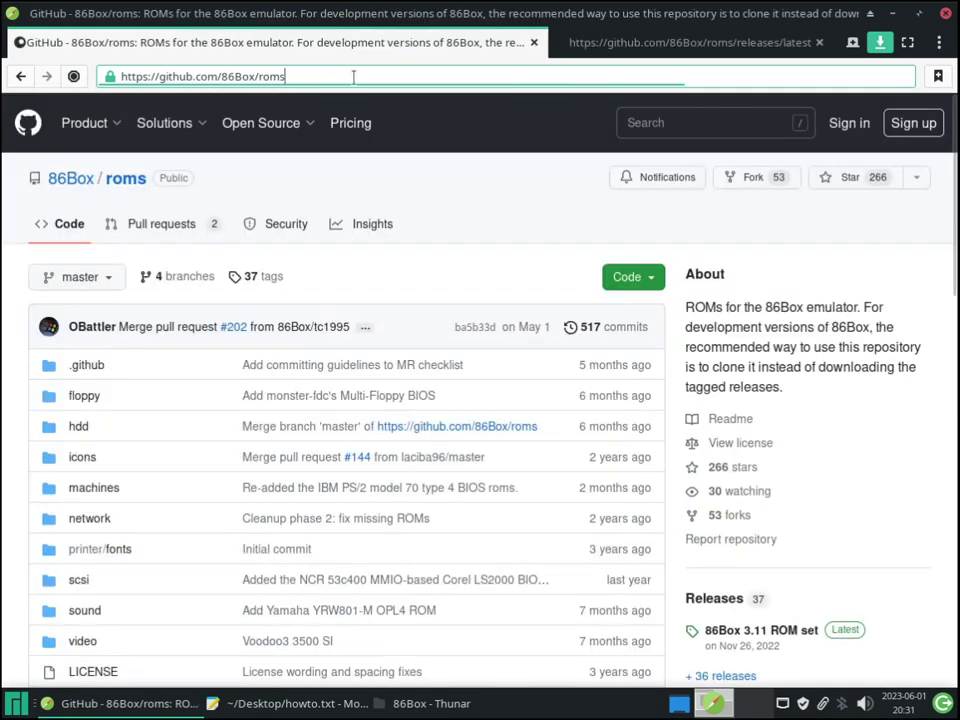
Download the 86Box roms repository as a ZIP archive and dismiss the transfer notification.
left_click(640, 277)
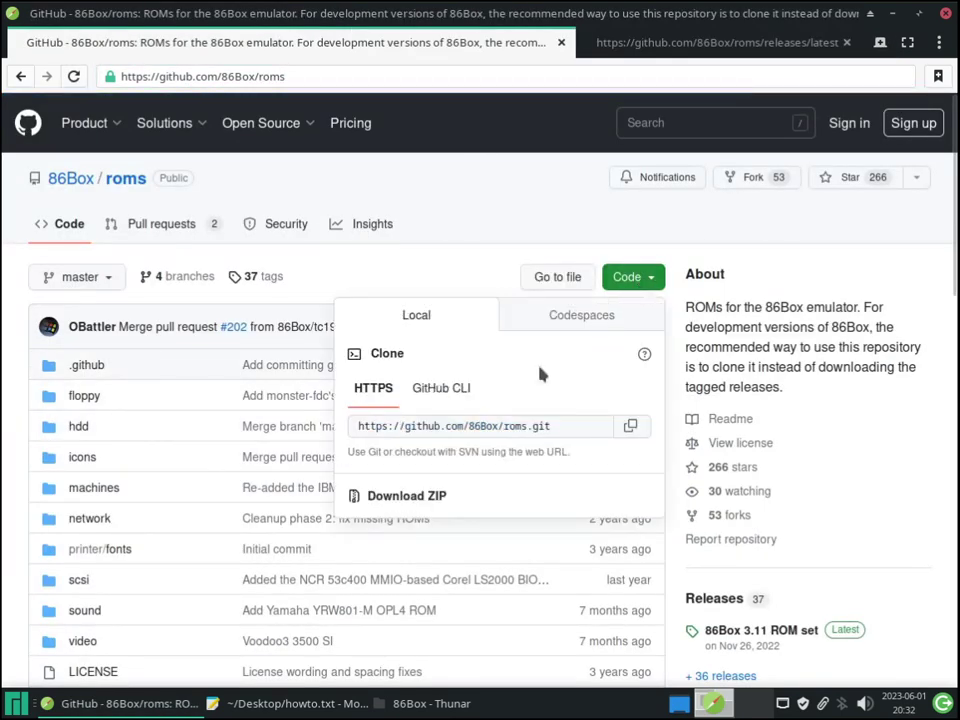
left_click(440, 494)
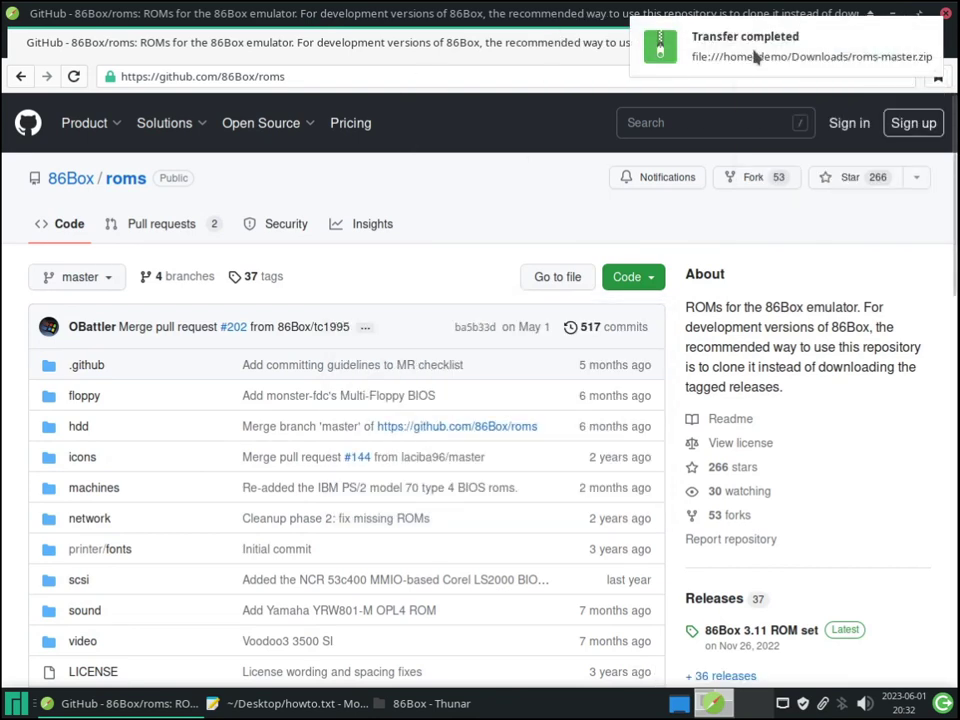
left_click(755, 56)
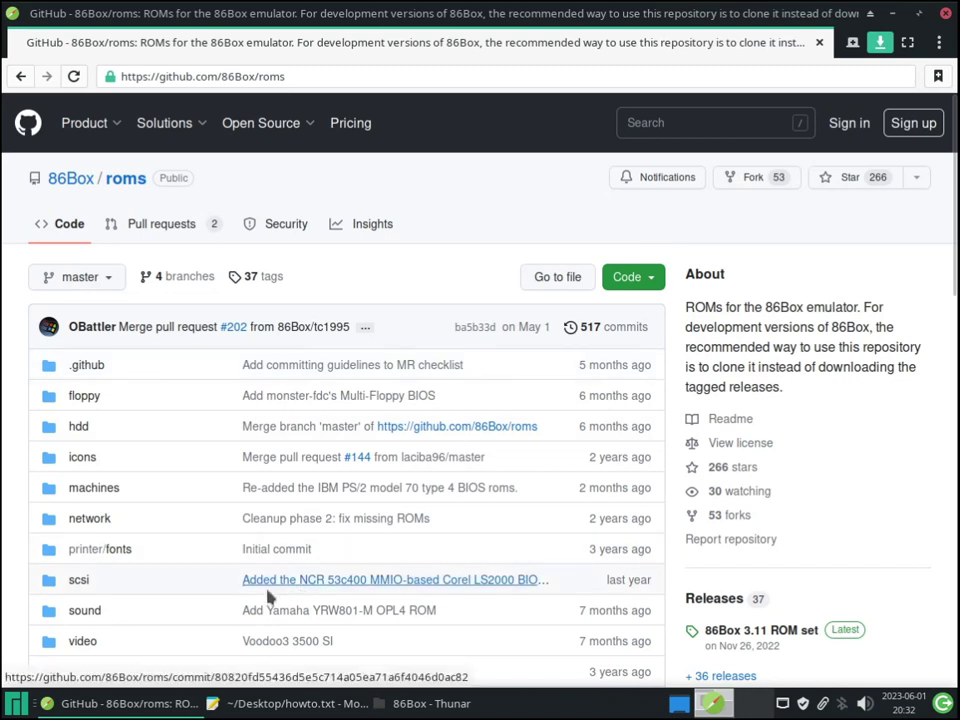
Return to the file manager, open the home Downloads folder in a second window and extract roms-master.zip there.
left_click(130, 703)
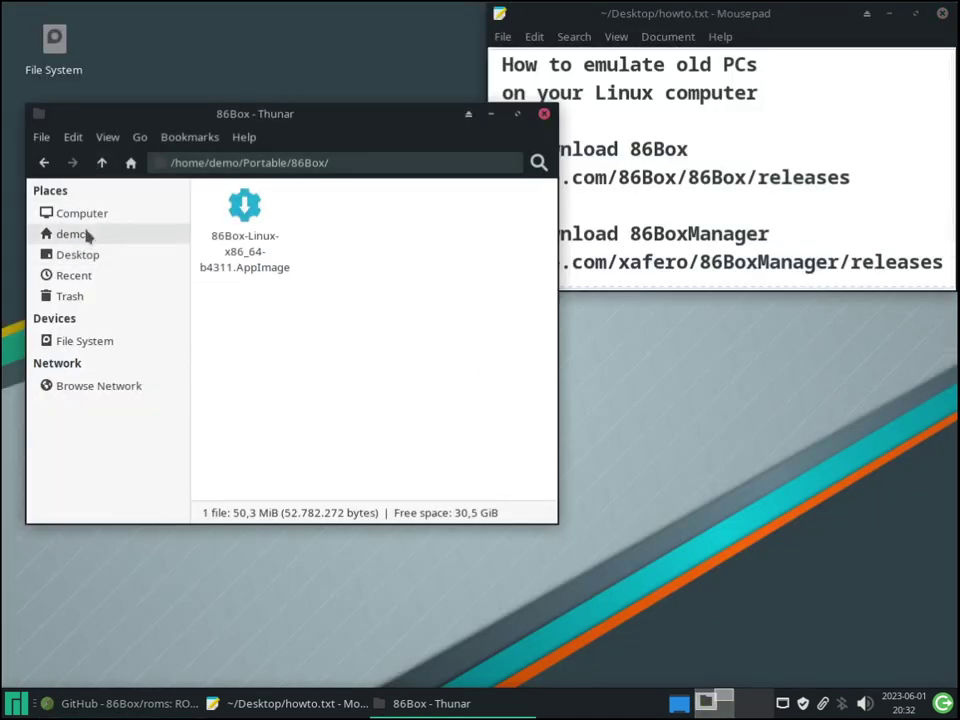
left_click_drag(297, 128, 361, 242)
double_click(54, 122)
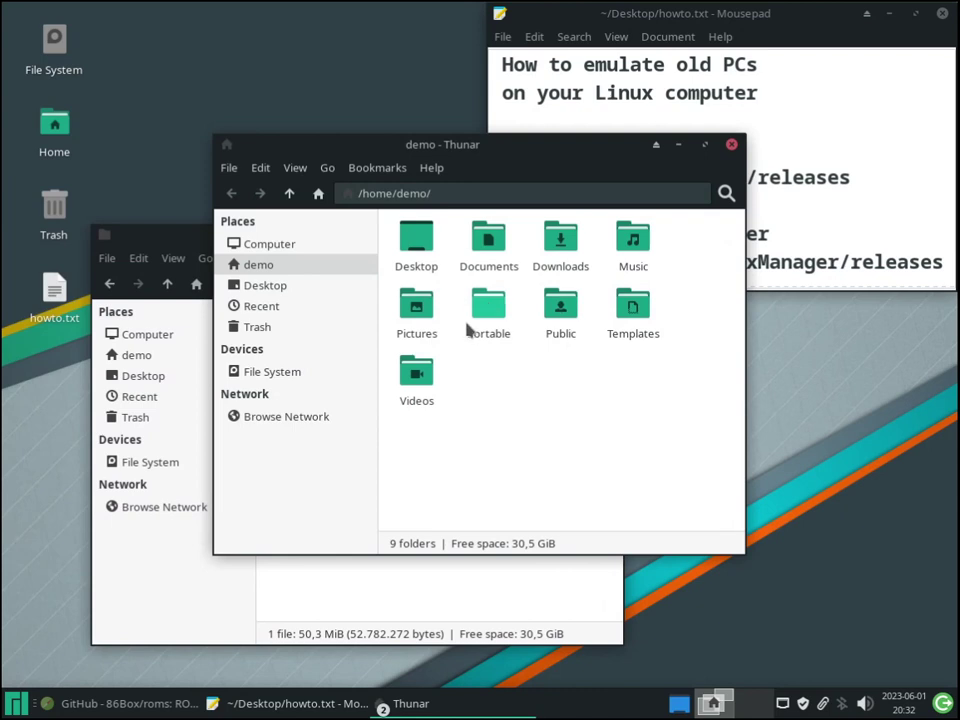
double_click(570, 242)
left_click(428, 238)
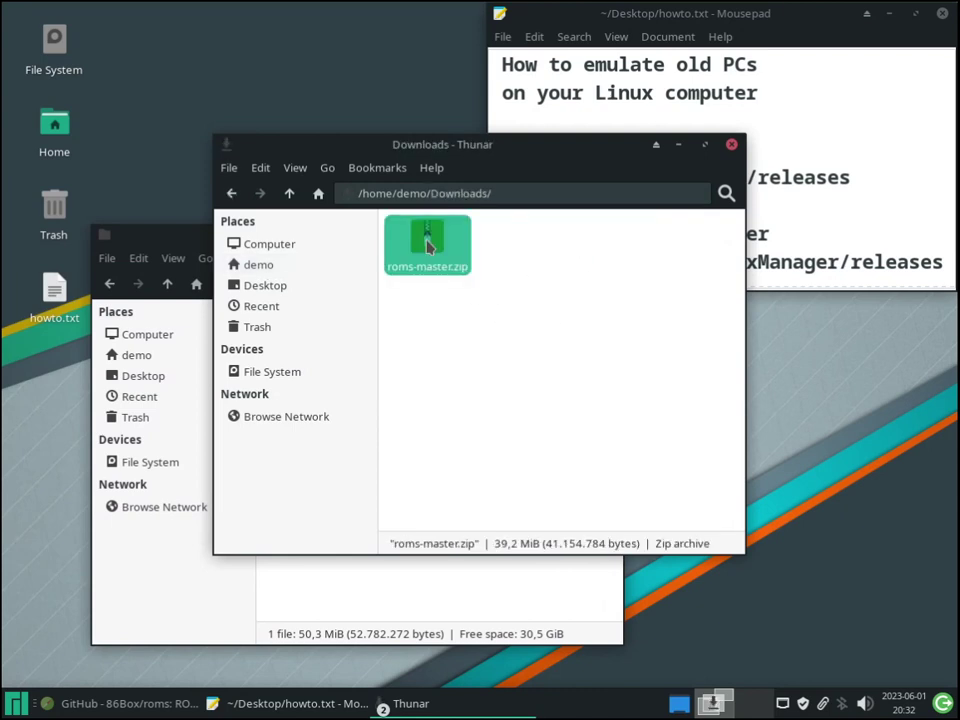
right_click(428, 240)
left_click(527, 499)
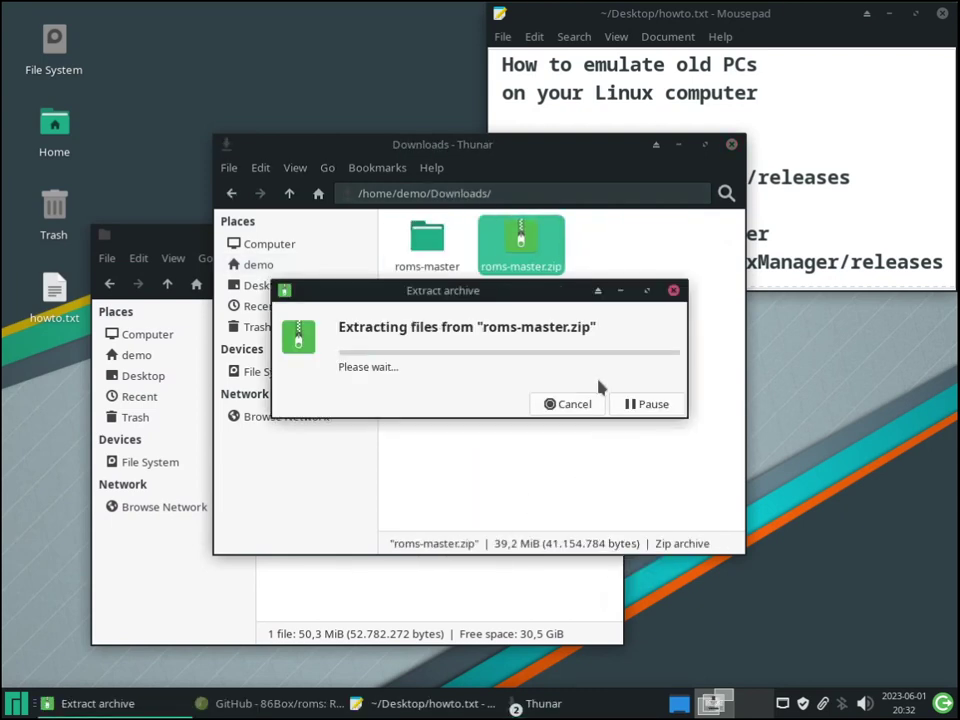
left_click(576, 322)
Move the Downloads window clear of the 86Box window and rename the extracted roms-master folder to roms.
left_click_drag(538, 158, 733, 130)
right_click(612, 208)
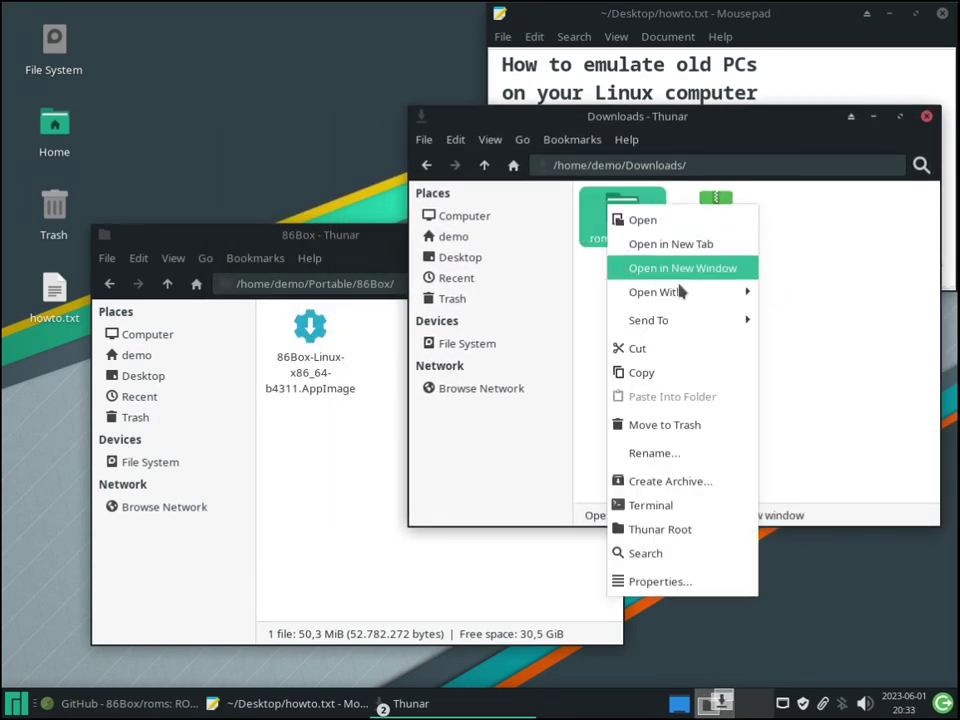
left_click(683, 447)
type("roms")
left_click(763, 385)
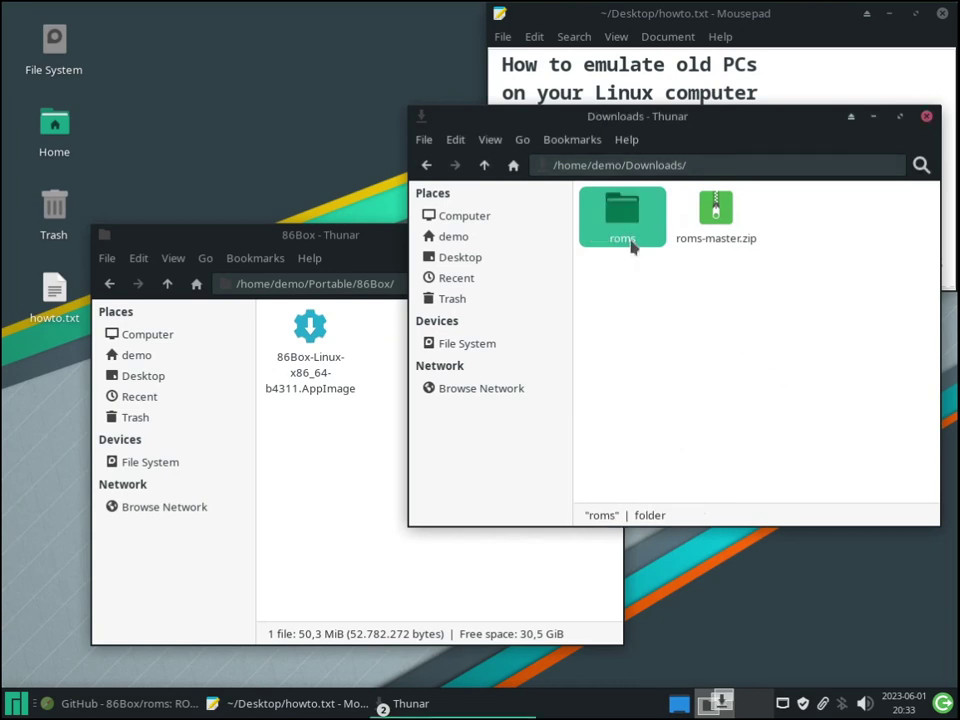
Move the roms folder from Downloads into the Portable/86Box folder.
right_click(633, 204)
left_click(668, 343)
right_click(345, 511)
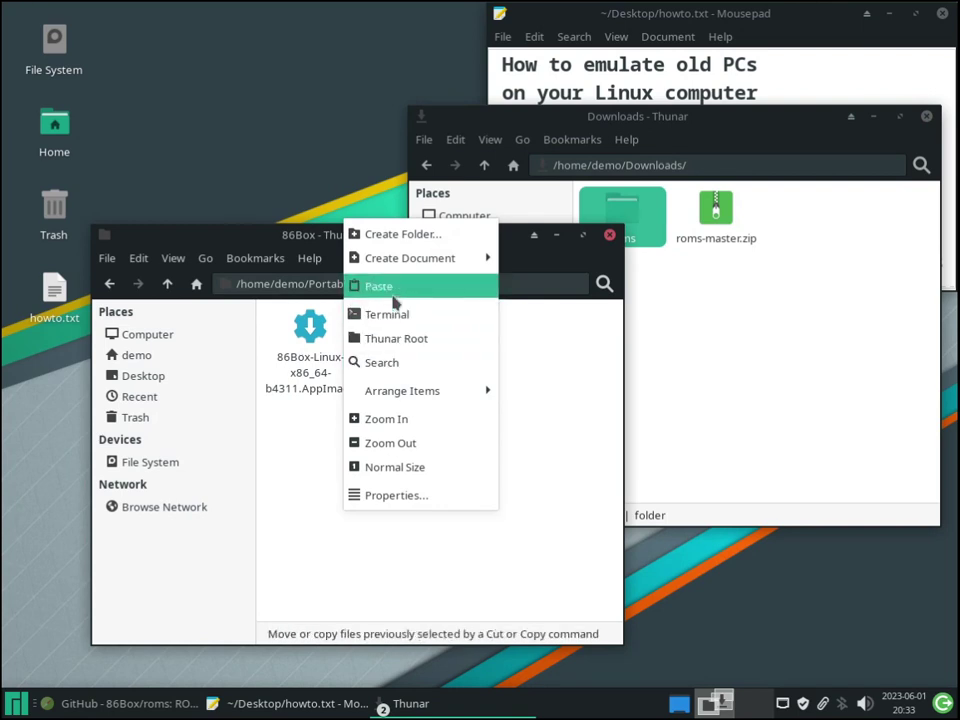
left_click(379, 287)
left_click(774, 319)
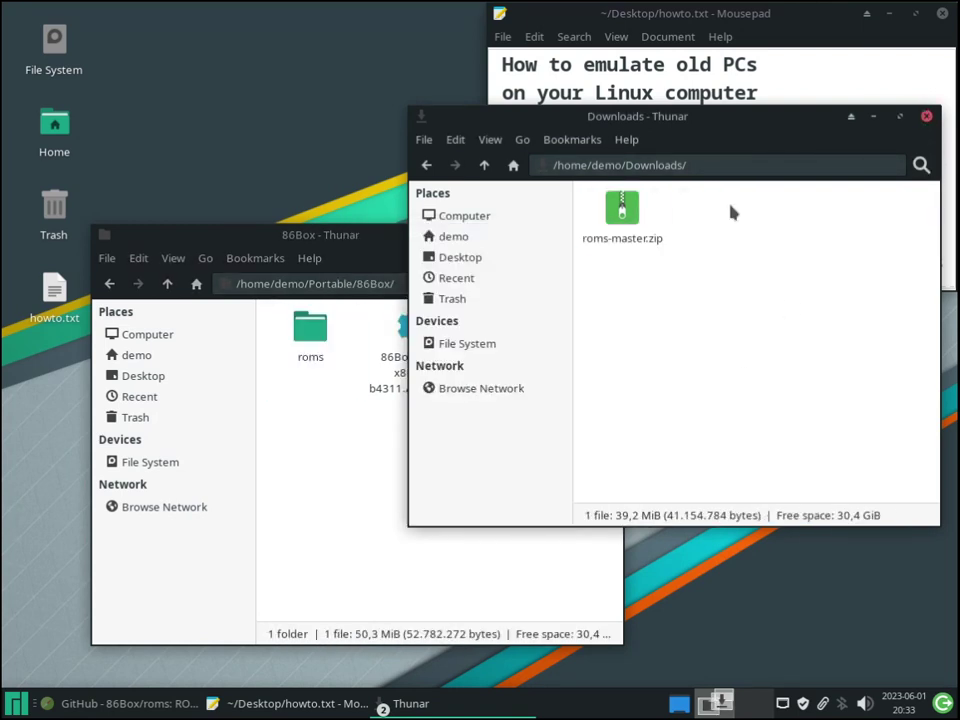
Remove roms-master.zip from the Downloads folder and close the Downloads window.
right_click(622, 212)
left_click(680, 342)
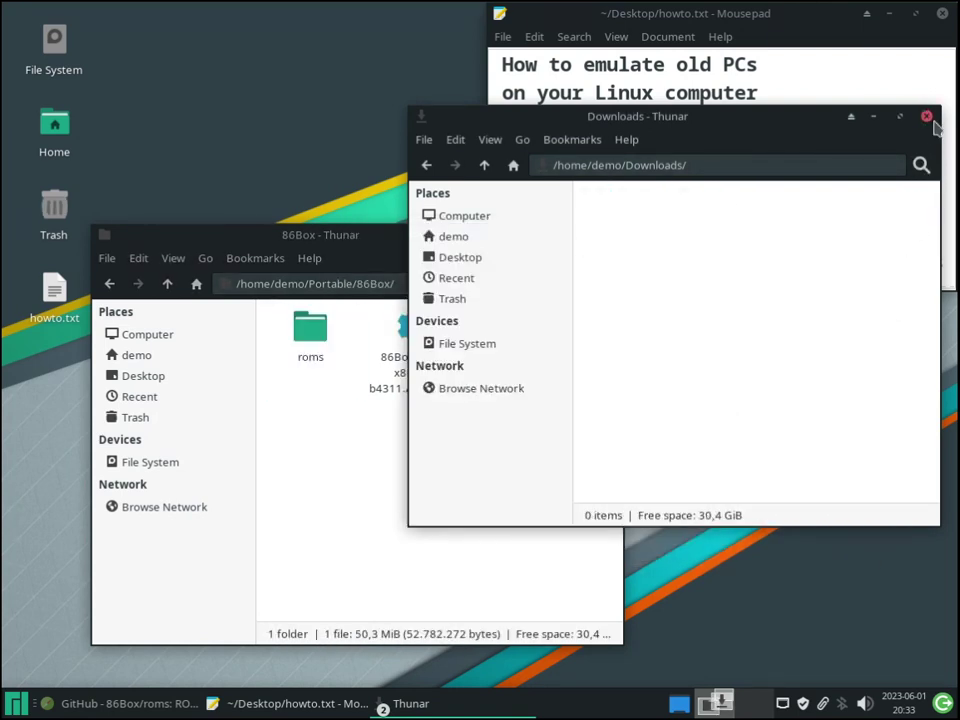
left_click(926, 116)
Open a terminal in the 86Box folder and list its files with ls.
right_click(432, 510)
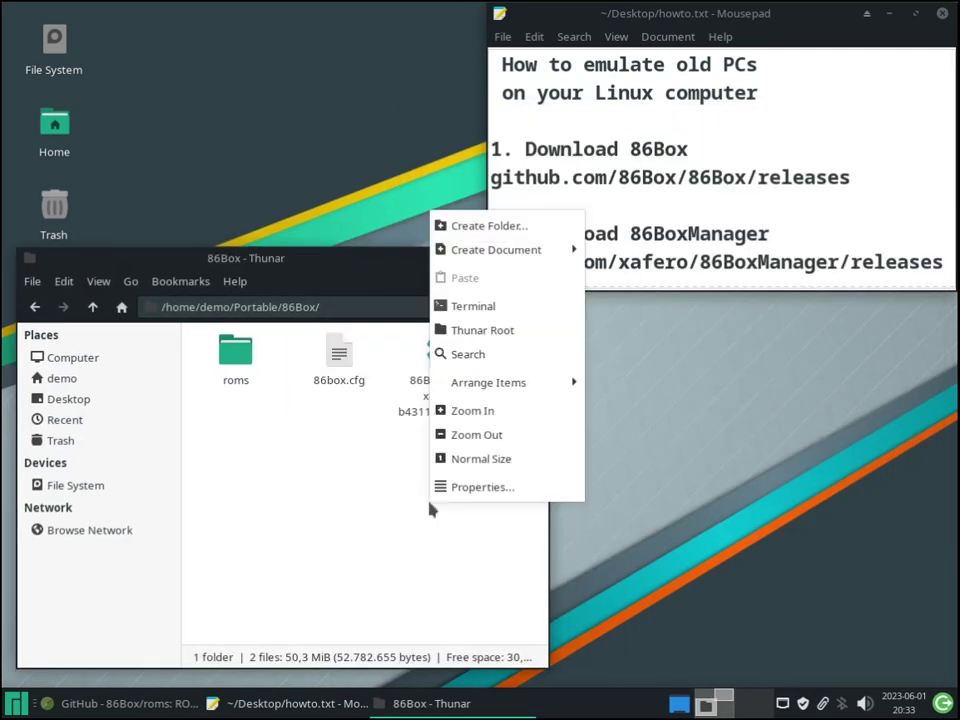
left_click(514, 308)
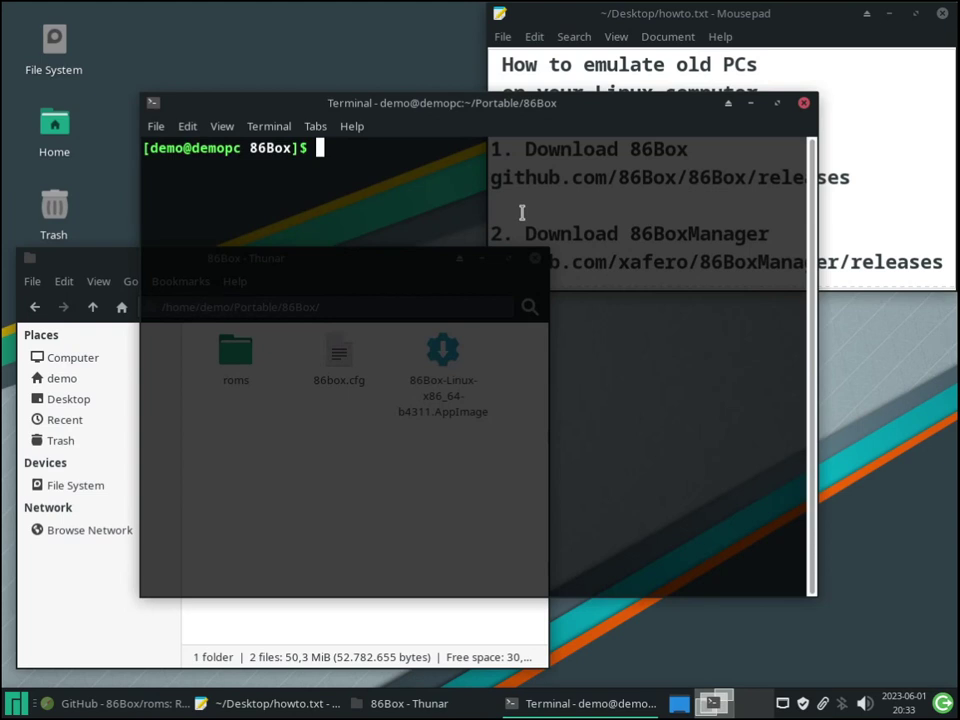
type("ls")
key("Return")
key("Return")
key("Return")
Create a symbolic link named 86Box with ln -s pointing to 86Box-Linux-x86_64-b4311.AppImage, and close the terminal.
type("ln -s ")
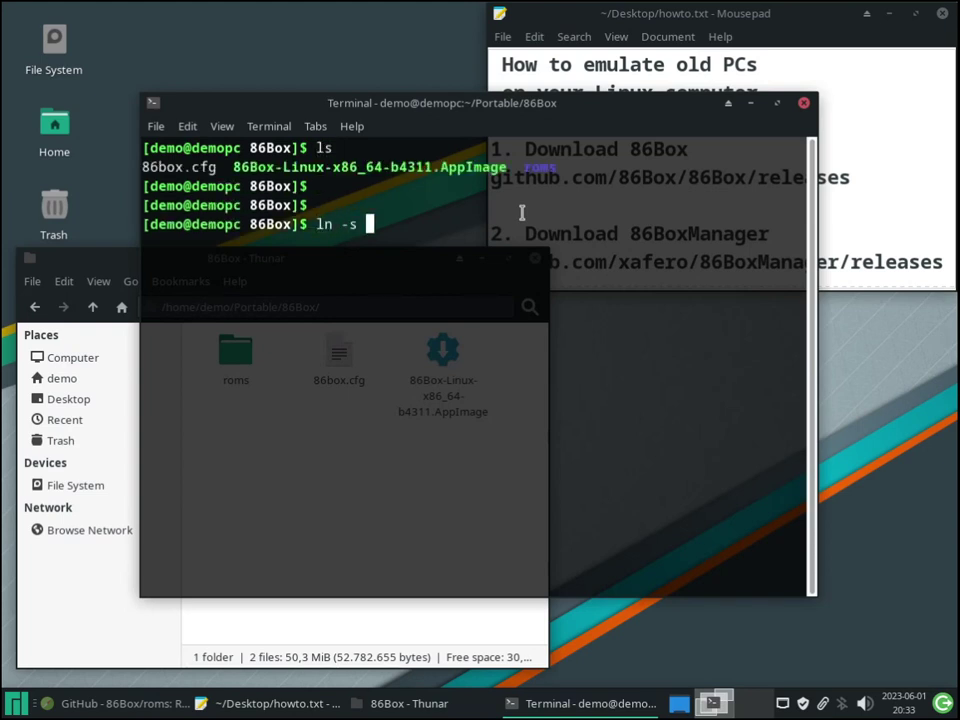
type("86Bo")
key("Tab")
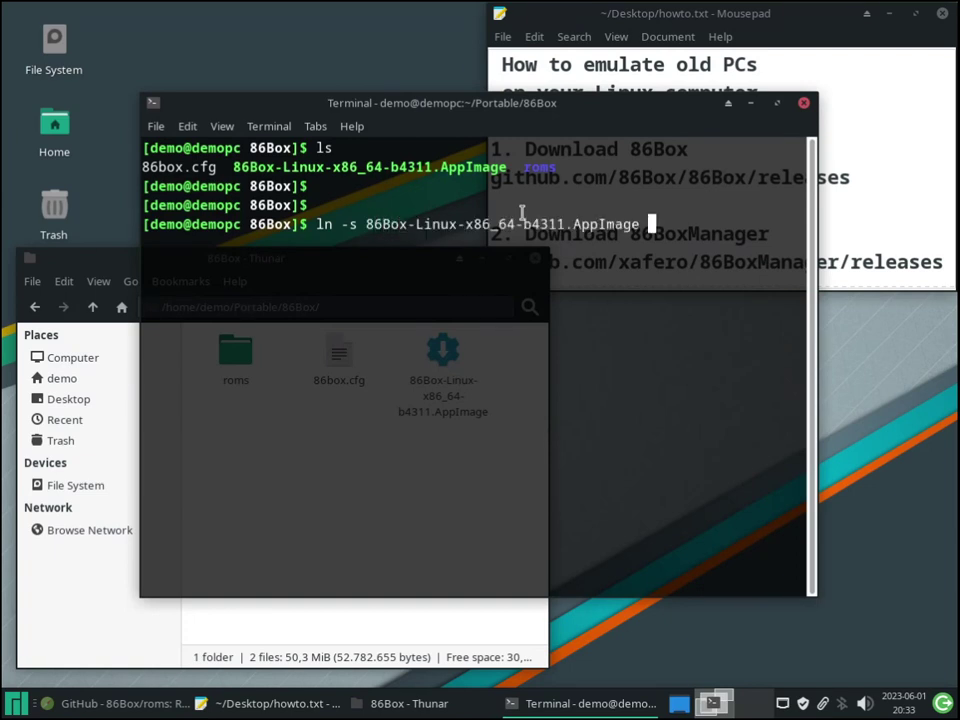
left_click_drag(240, 167, 275, 167)
middle_click(774, 247)
key("Return")
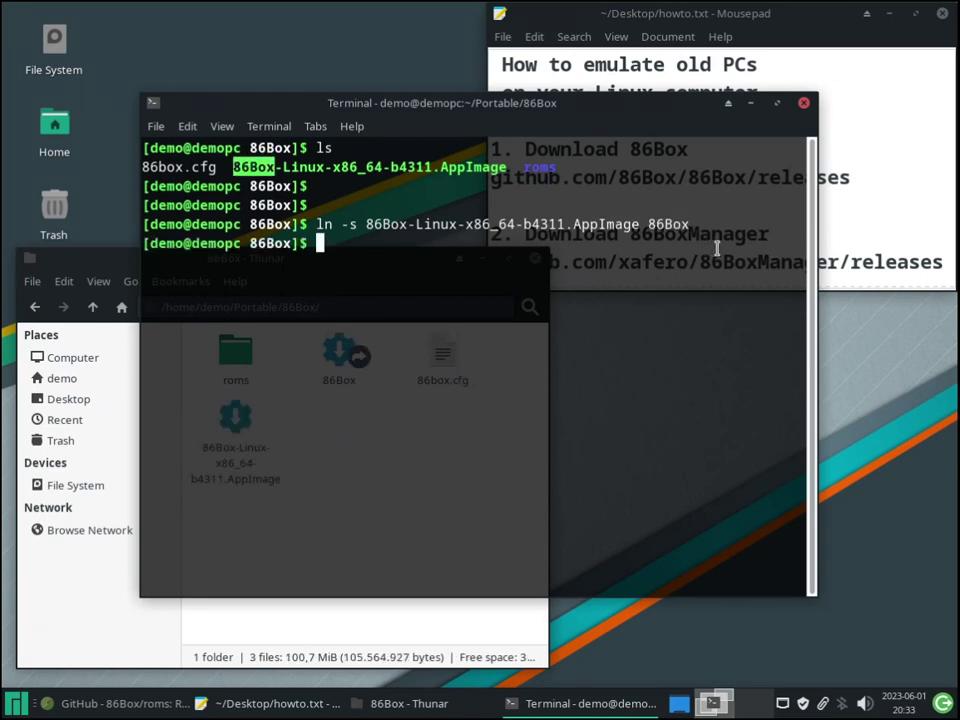
left_click(803, 103)
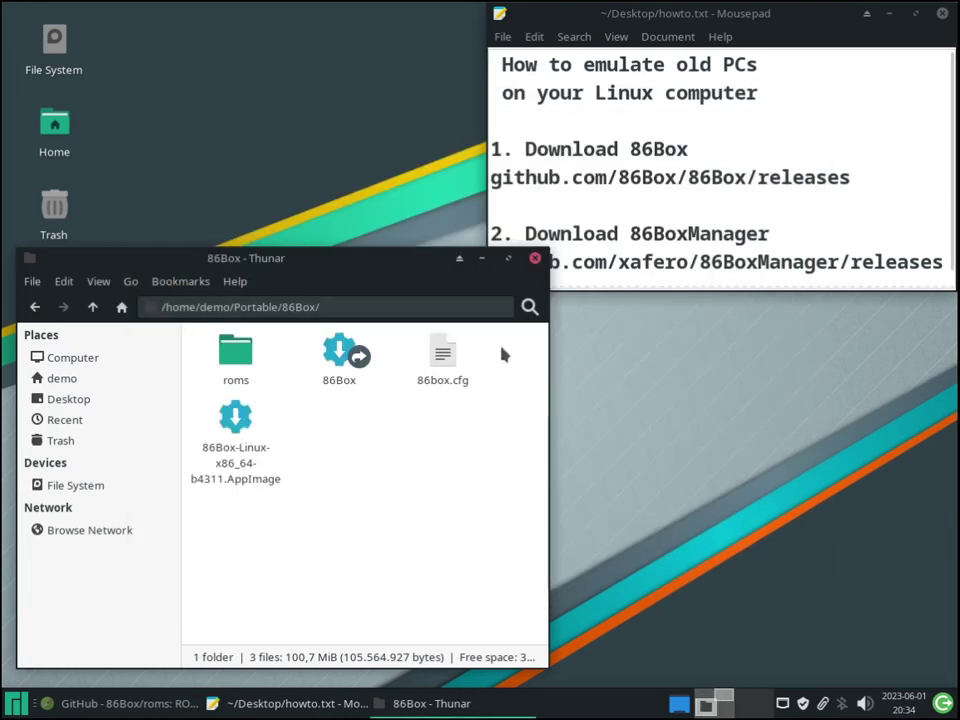
Go up to the Portable folder and copy the 86BoxManager releases address from howto.txt.
left_click(342, 368)
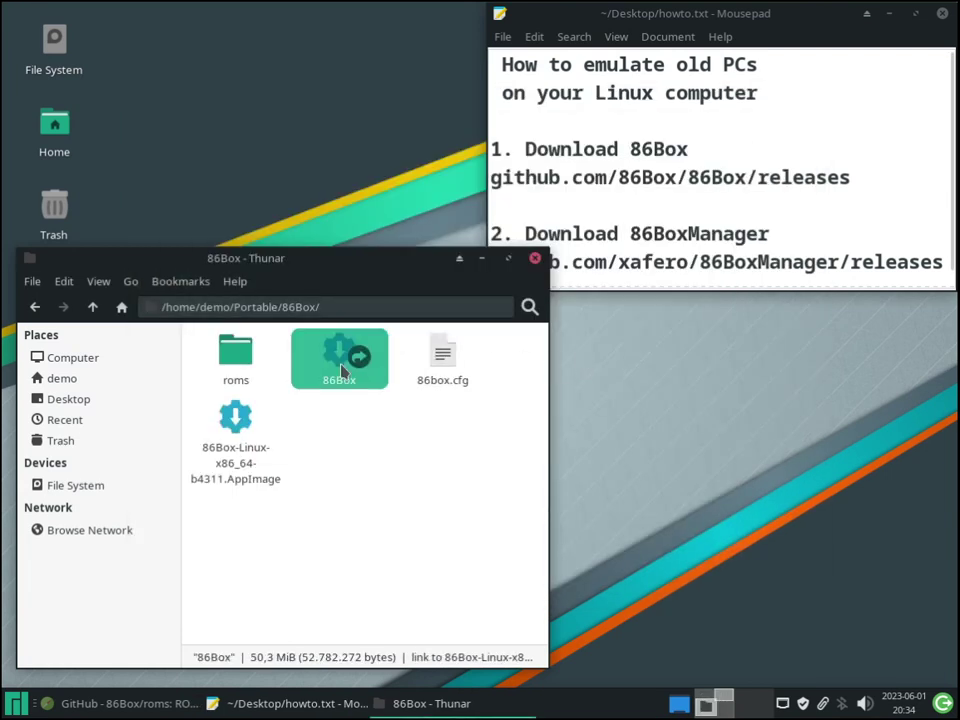
left_click(92, 307)
left_click(540, 157)
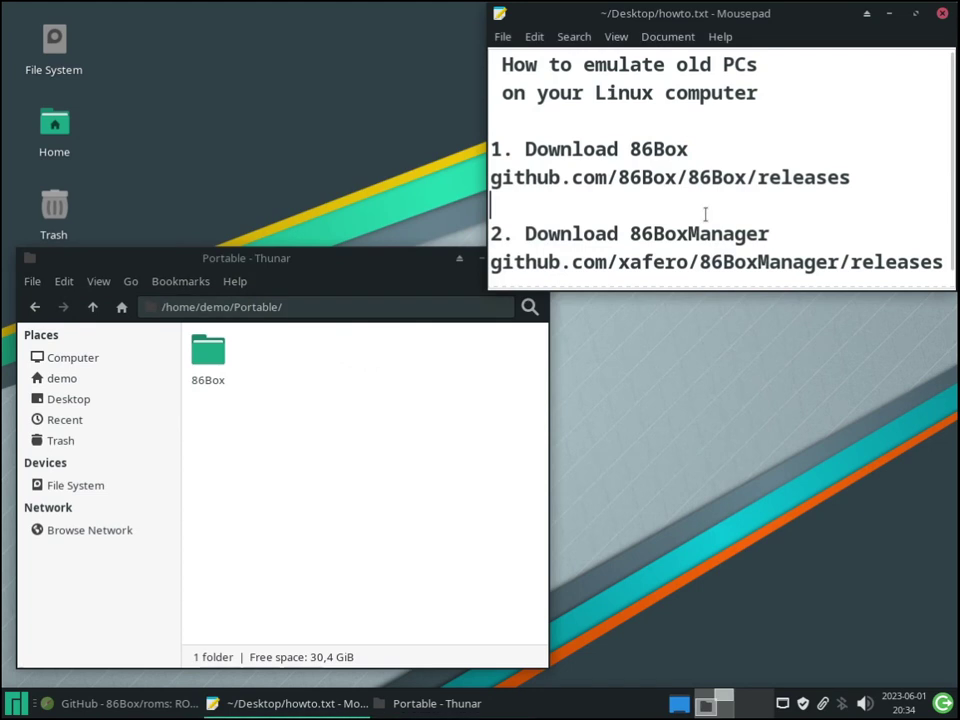
left_click_drag(493, 262, 945, 262)
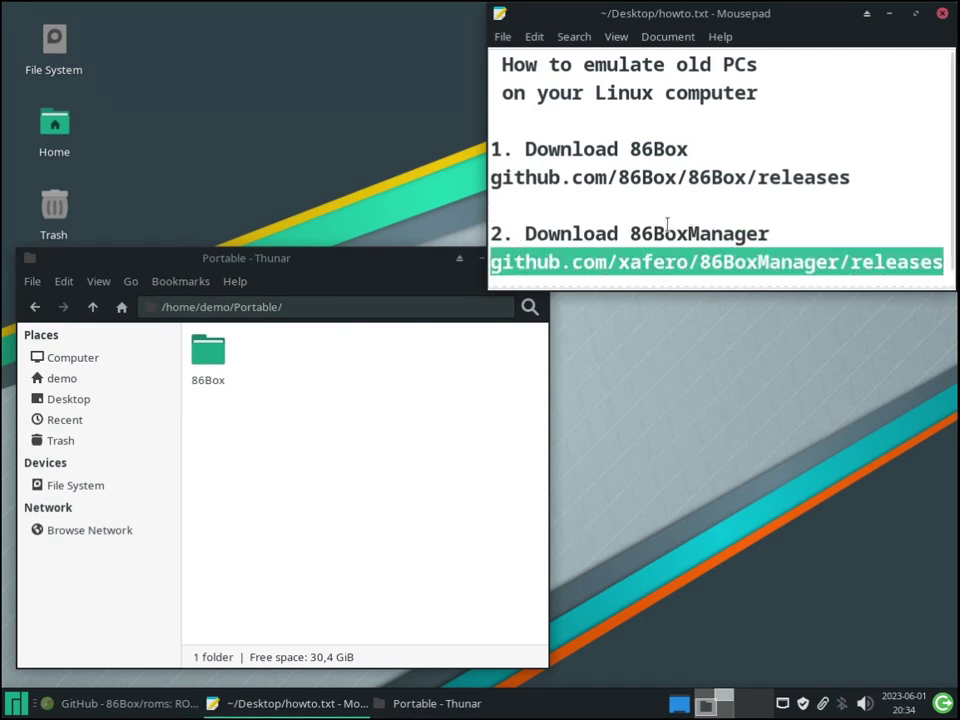
left_click(616, 212)
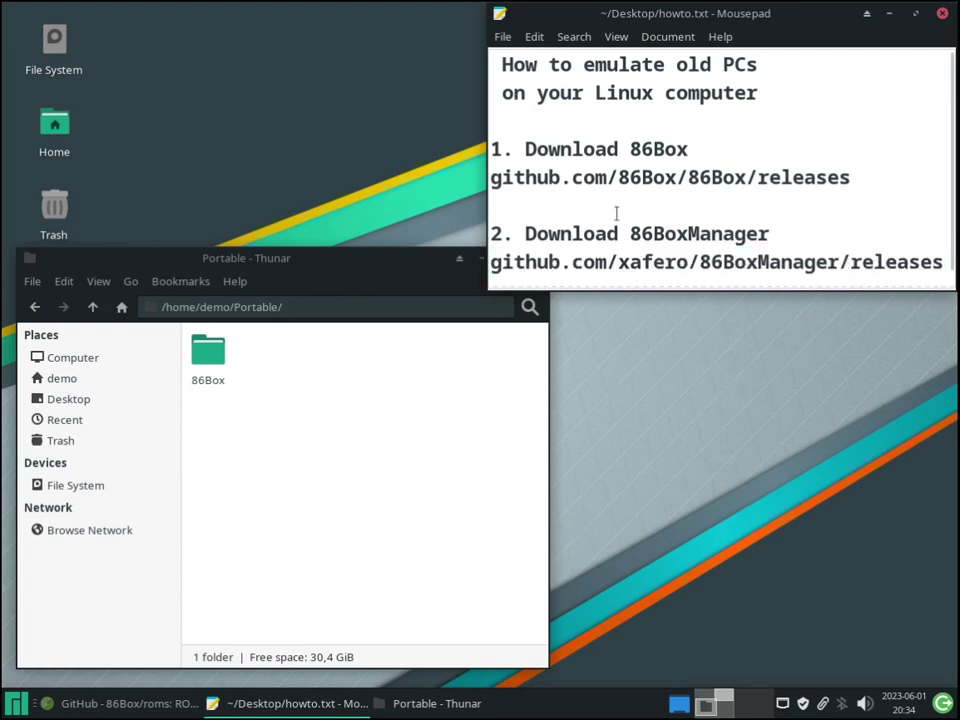
Switch to the web browser and open github.com/xafero/86BoxManager/releases at the latest release's assets.
left_click(145, 704)
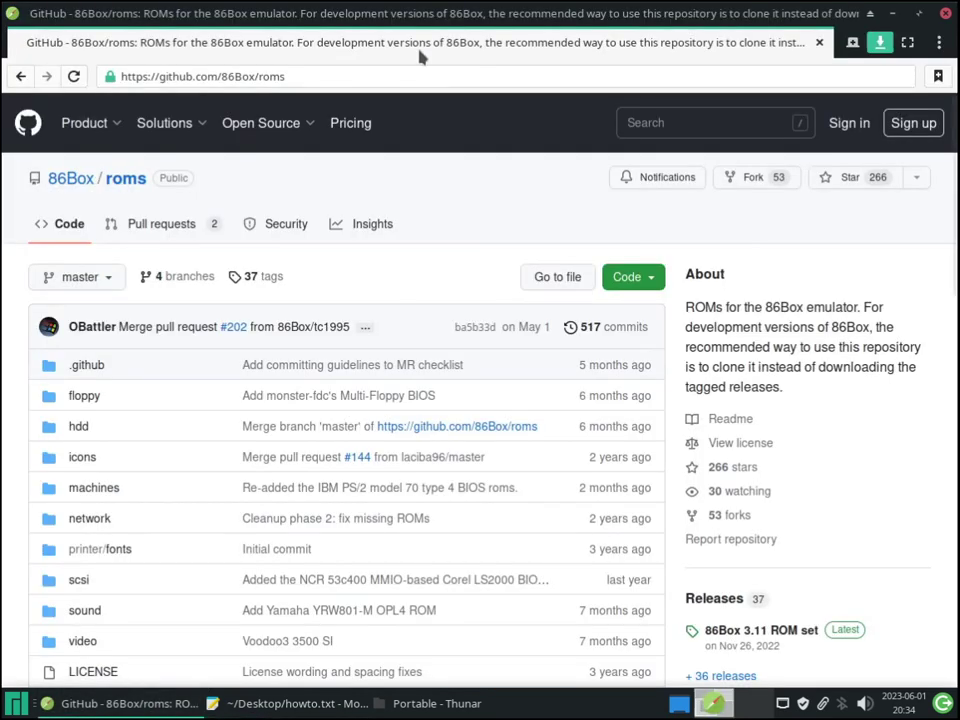
left_click(397, 82)
key("ctrl+v")
key("Return")
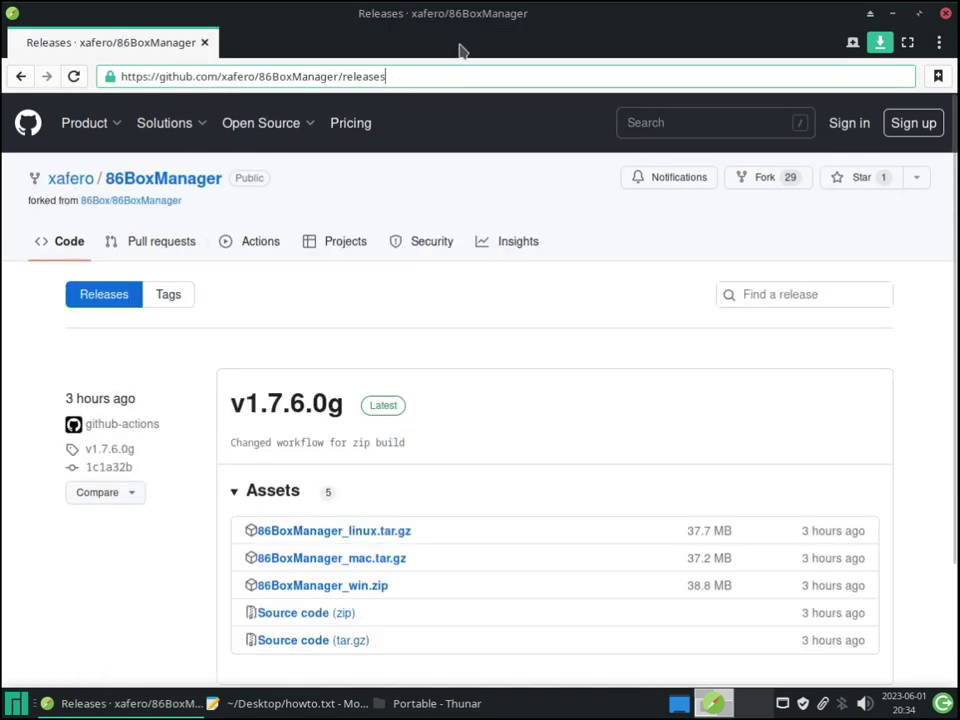
scroll(515, 352, "down", 1)
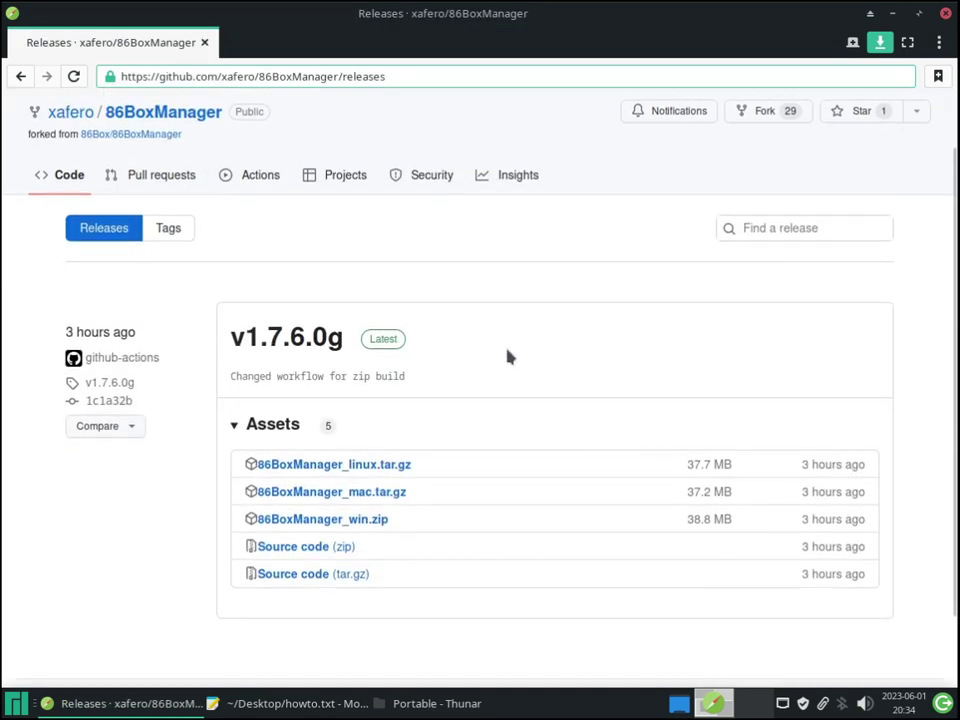
Download 86BoxManager_linux.tar.gz from the v1.7.6.0g release assets and close the browser.
left_click(395, 466)
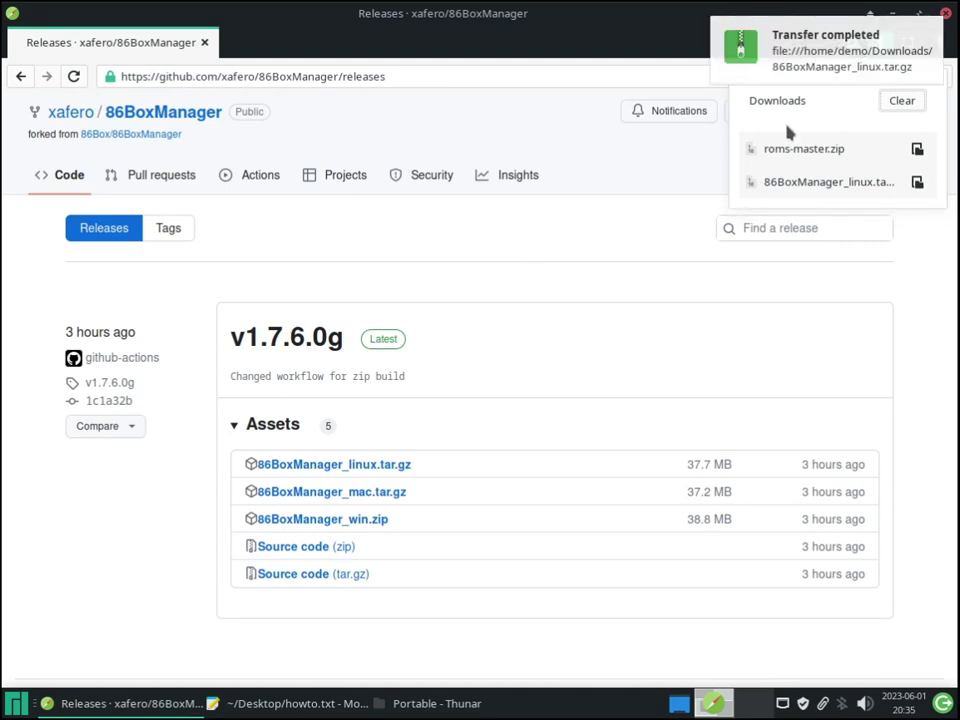
left_click(212, 47)
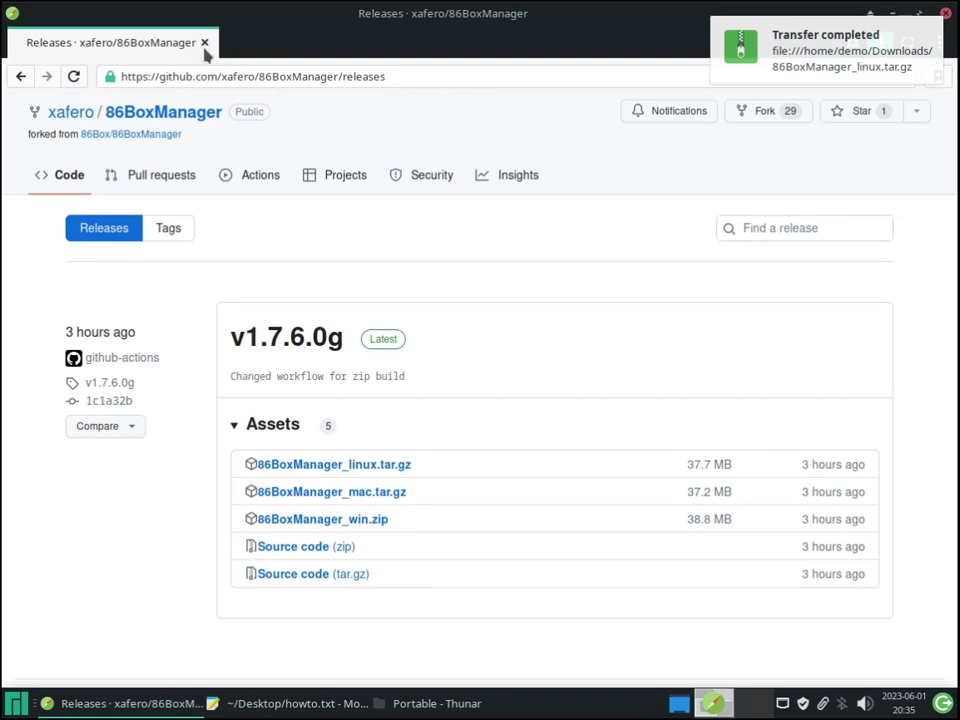
left_click(204, 42)
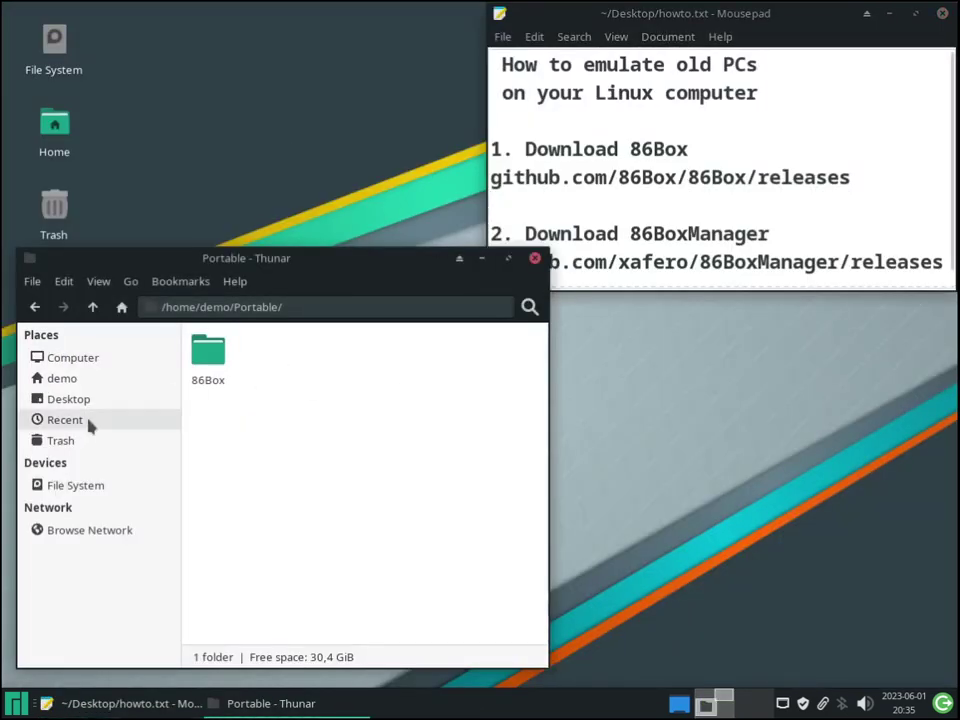
Open the Downloads folder in a second file manager window beside Portable and extract 86BoxManager_linux.tar.gz there.
double_click(54, 126)
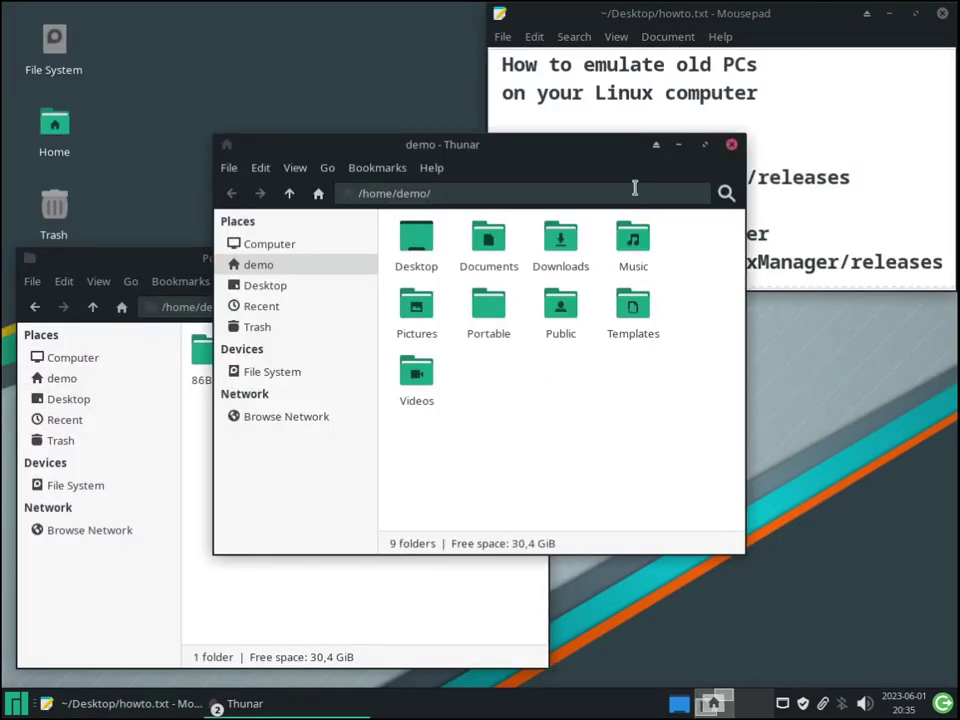
left_click_drag(585, 158, 790, 176)
double_click(771, 260)
left_click(652, 293)
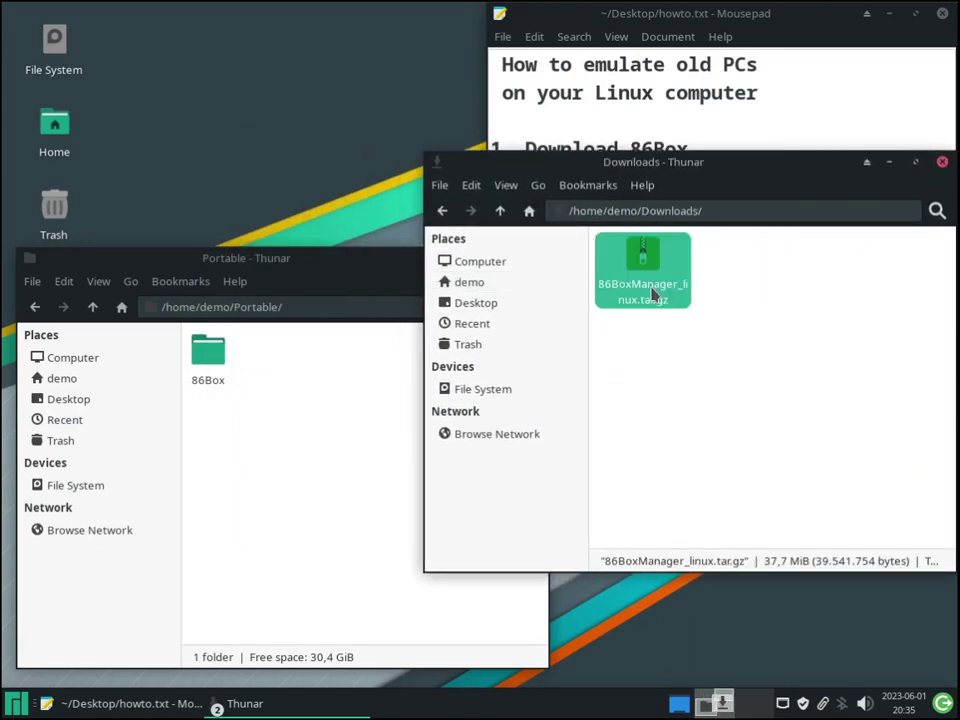
right_click(652, 293)
left_click(771, 548)
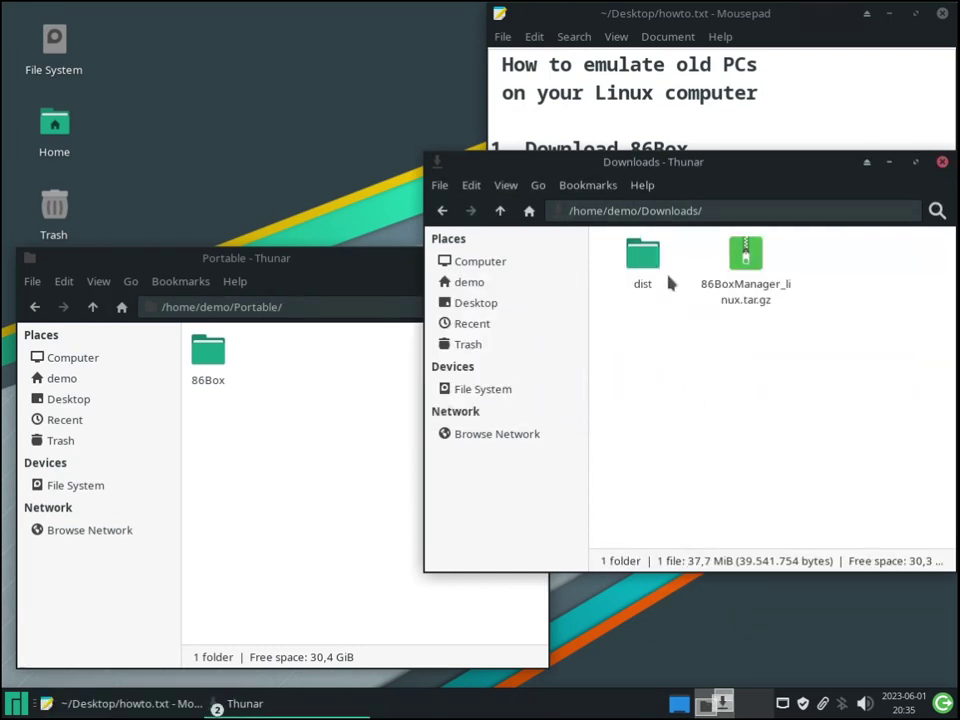
Look inside the extracted dist/lin folder, return to dist, and rename the lin folder as 86BoxManager.
double_click(645, 258)
double_click(643, 258)
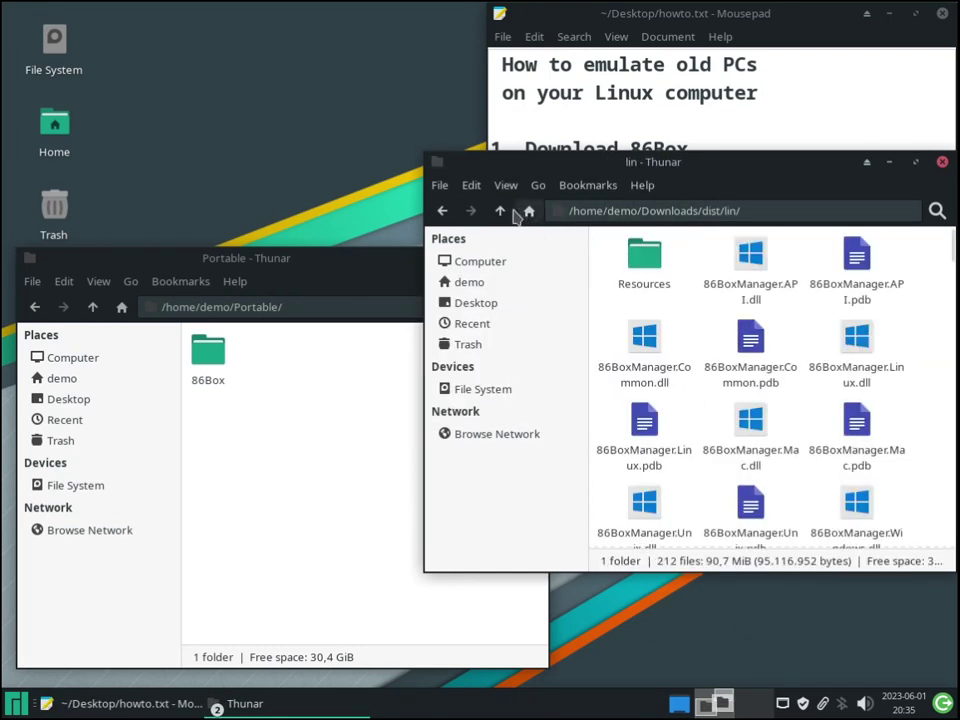
left_click(500, 210)
right_click(626, 268)
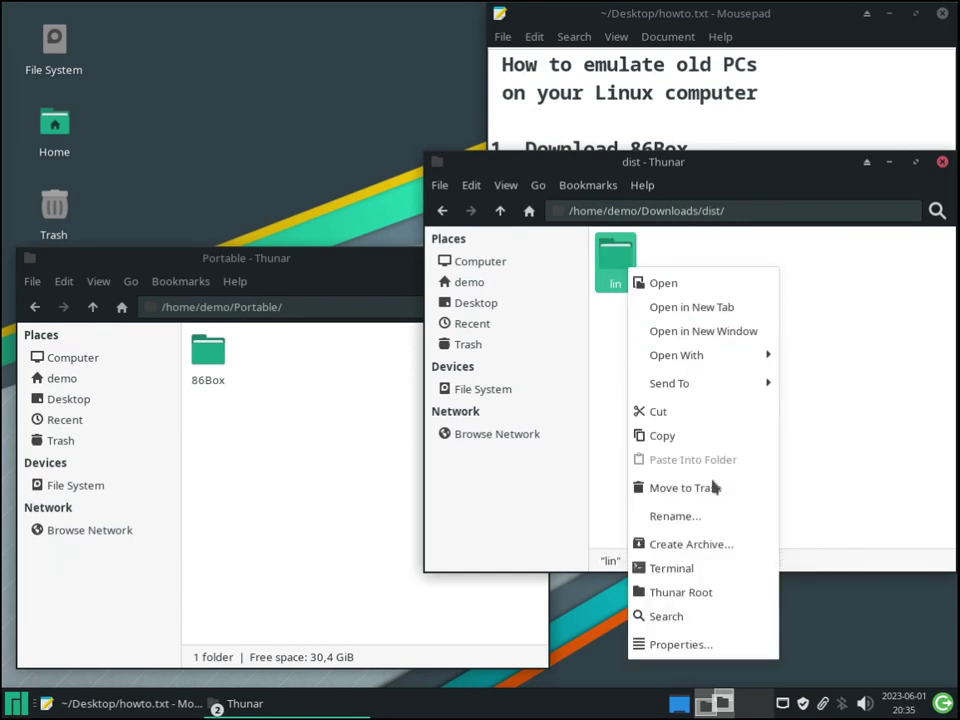
left_click(701, 516)
type("86BoxManager")
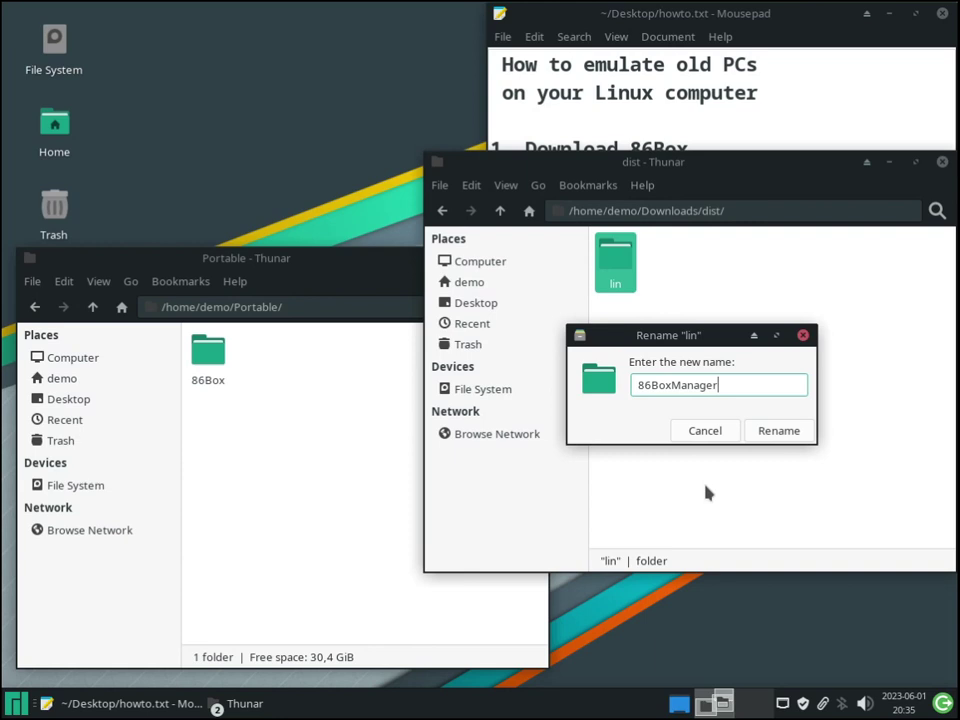
left_click(786, 427)
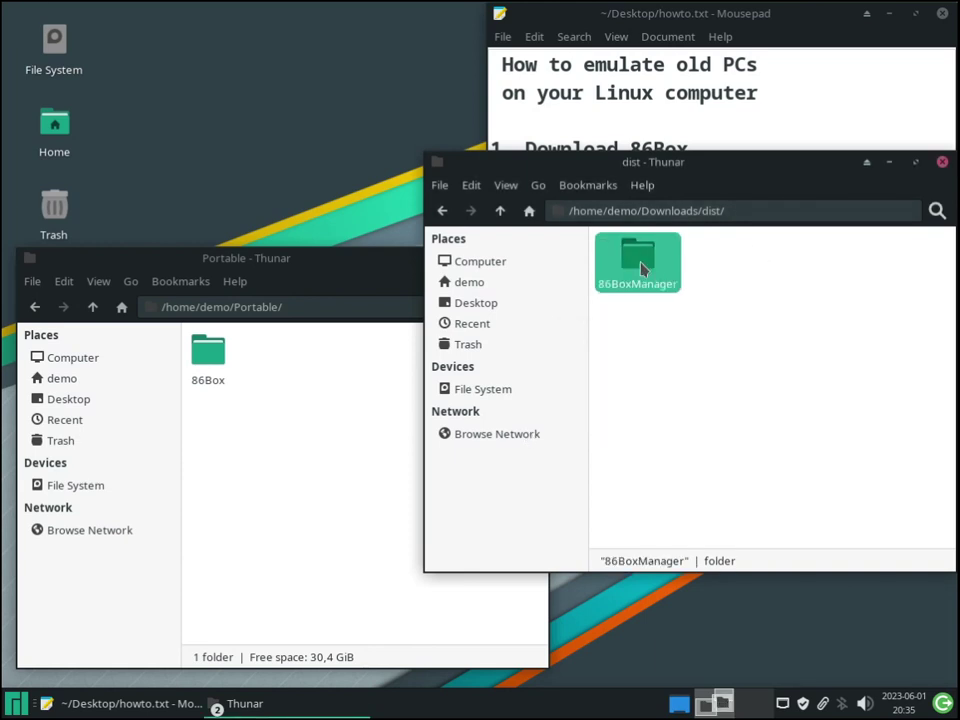
Move the 86BoxManager folder from Downloads/dist into the Portable folder and close the dist window.
right_click(640, 262)
left_click(575, 410)
right_click(313, 456)
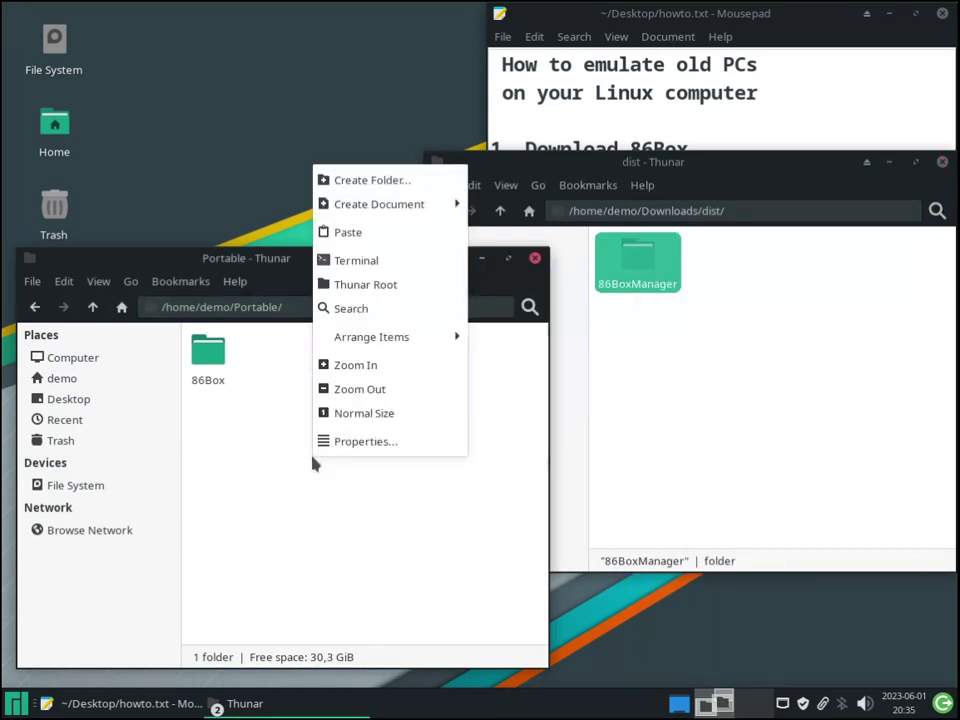
left_click(348, 233)
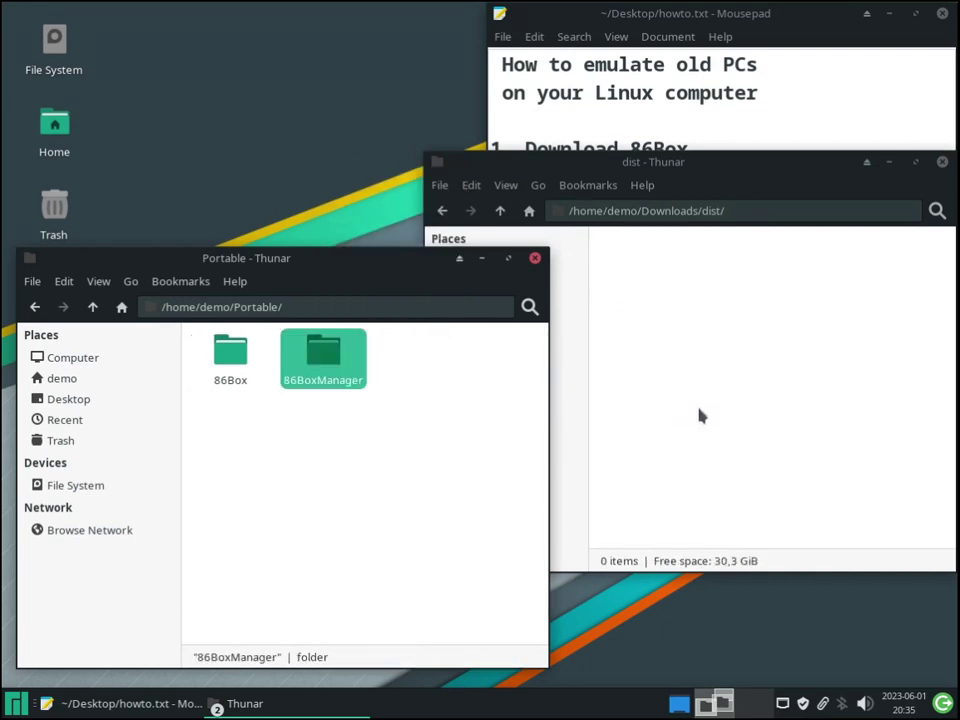
left_click(700, 414)
left_click(942, 161)
left_click(388, 394)
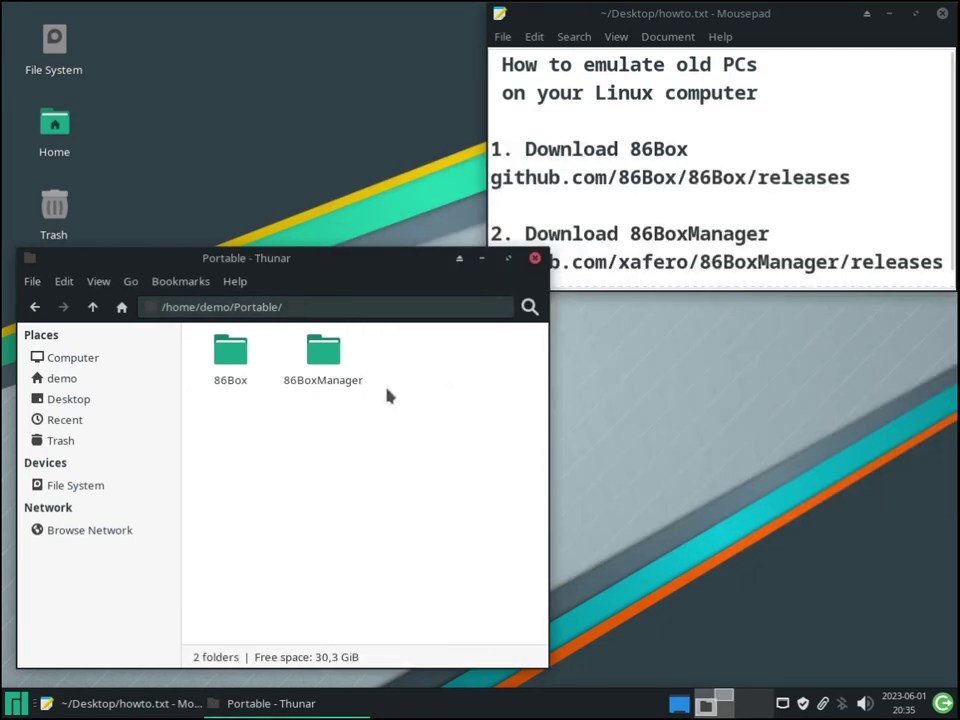
Open the 86BoxManager folder in Portable and execute the 86Manager program.
double_click(328, 358)
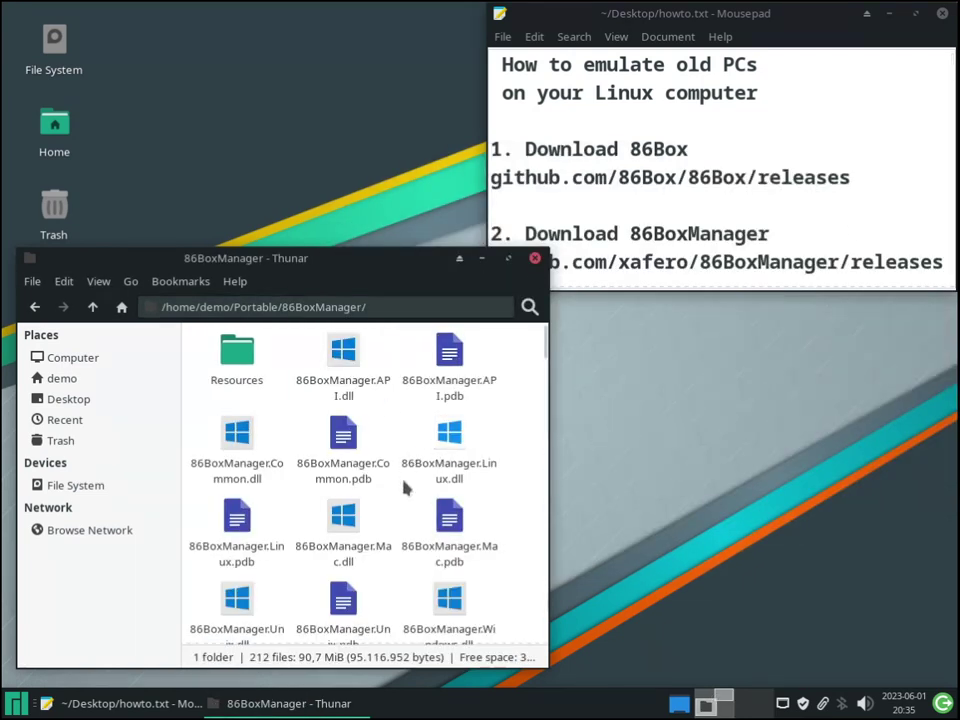
scroll(500, 490, "down", 2)
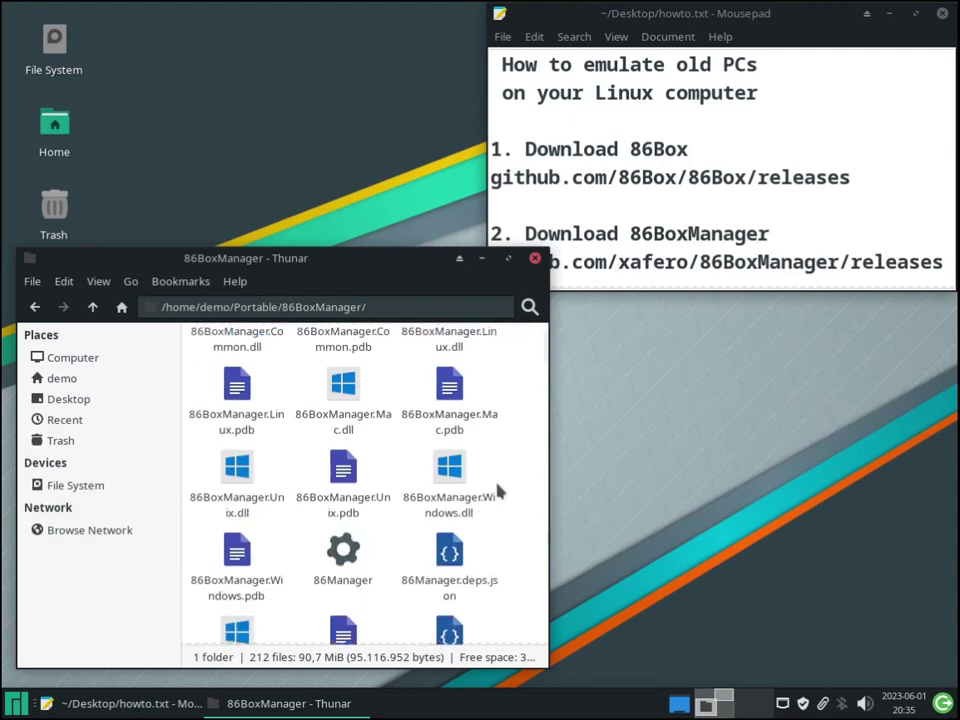
right_click(355, 548)
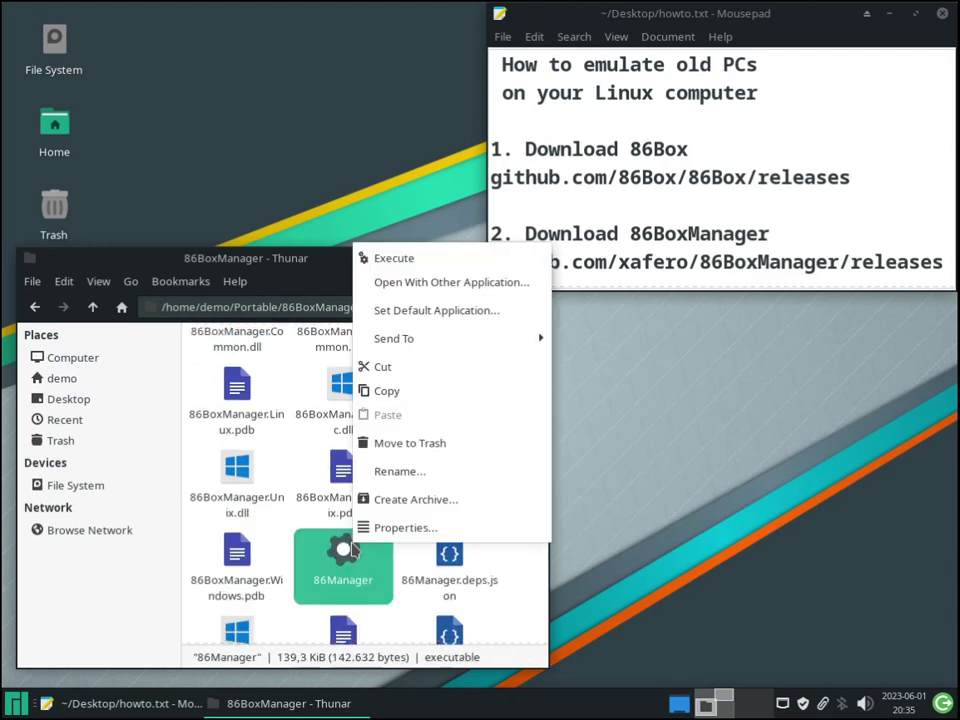
left_click(390, 257)
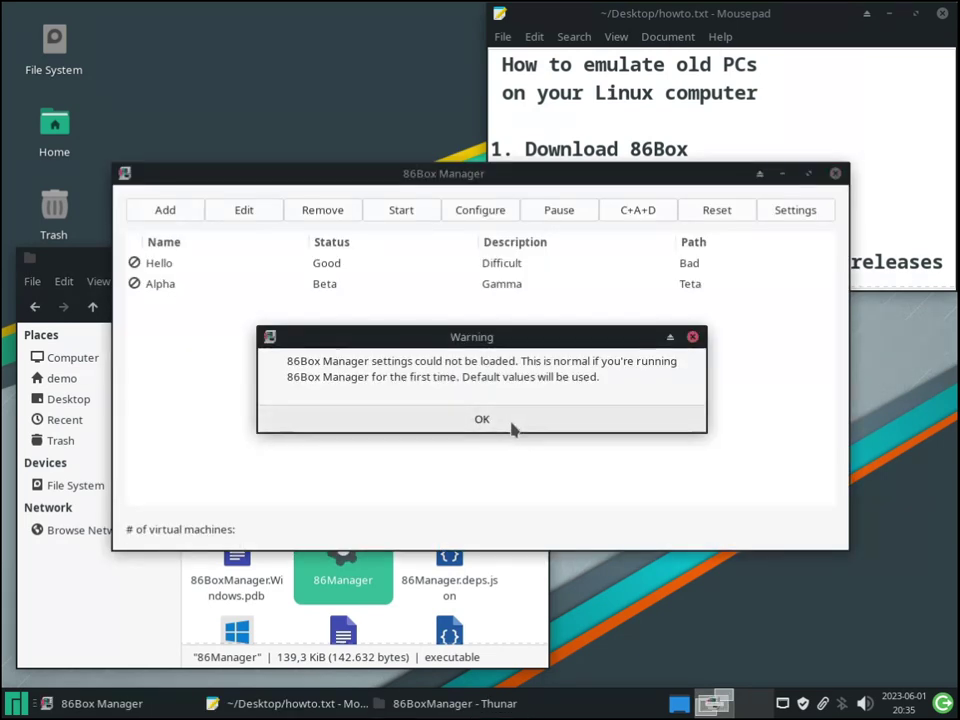
Close the file manager window and acknowledge the first-run settings warning in 86Box Manager.
left_click(522, 580)
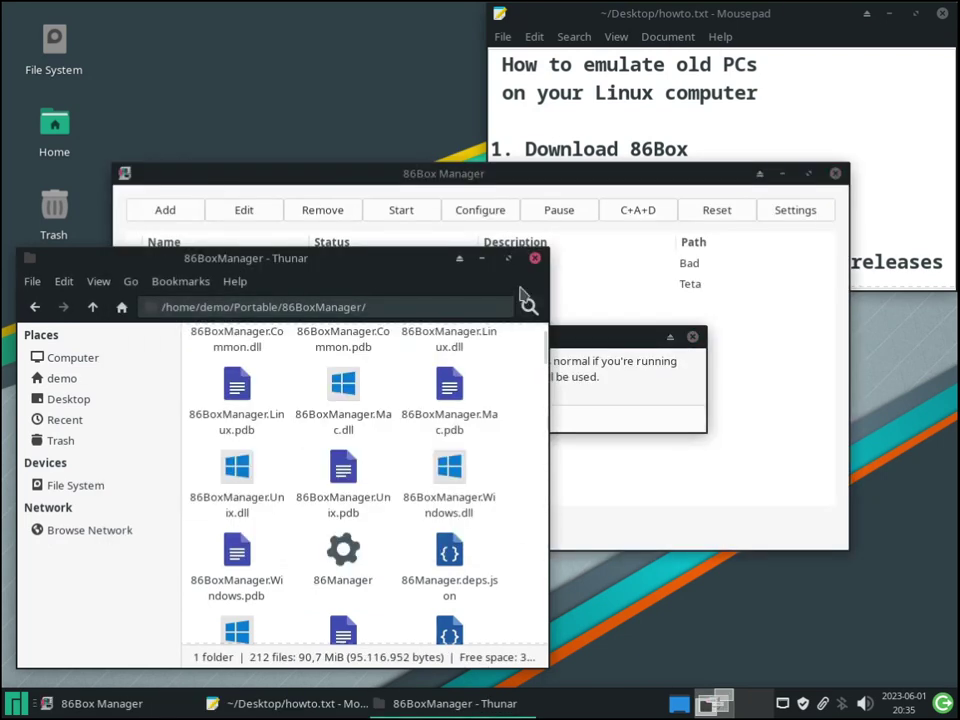
left_click(535, 258)
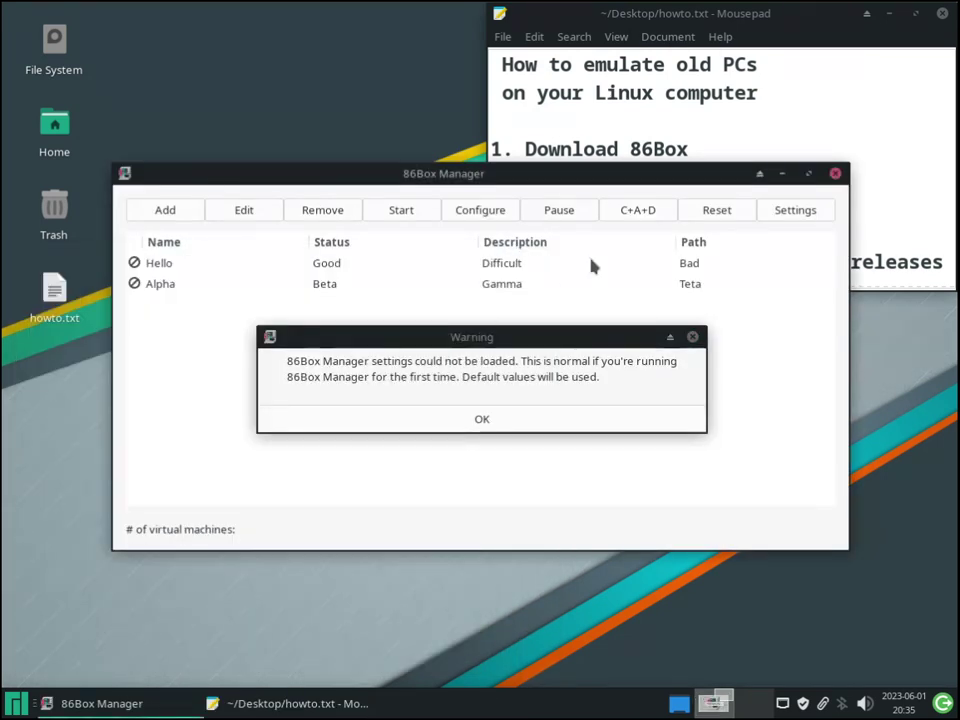
left_click(506, 418)
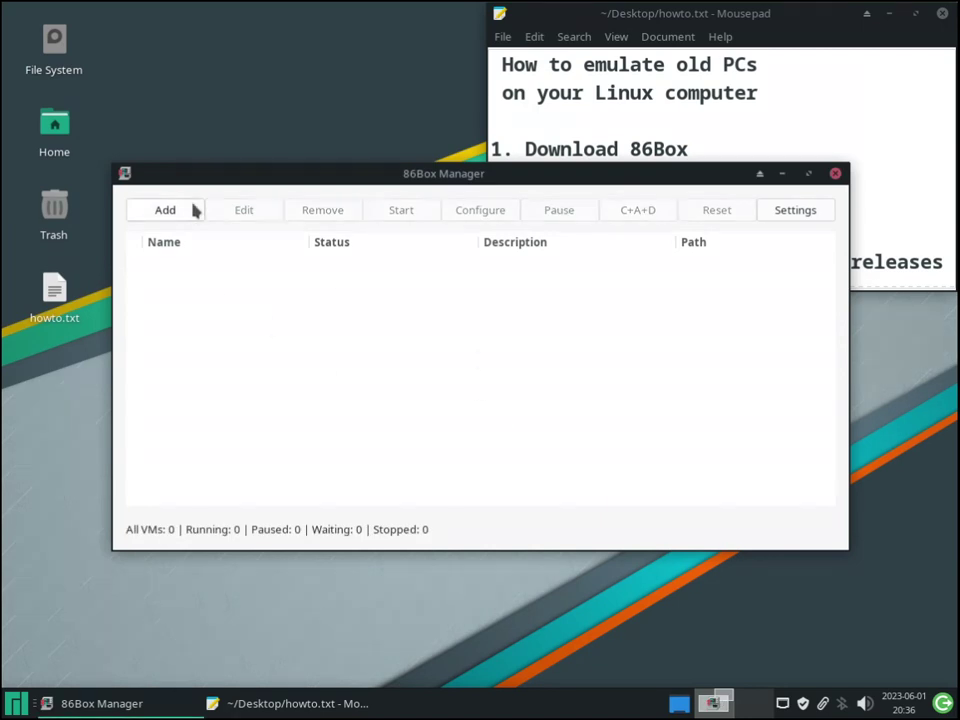
Review the 86Box Manager settings, including the 86Box and VM paths, the advanced options and the program information.
left_click(786, 214)
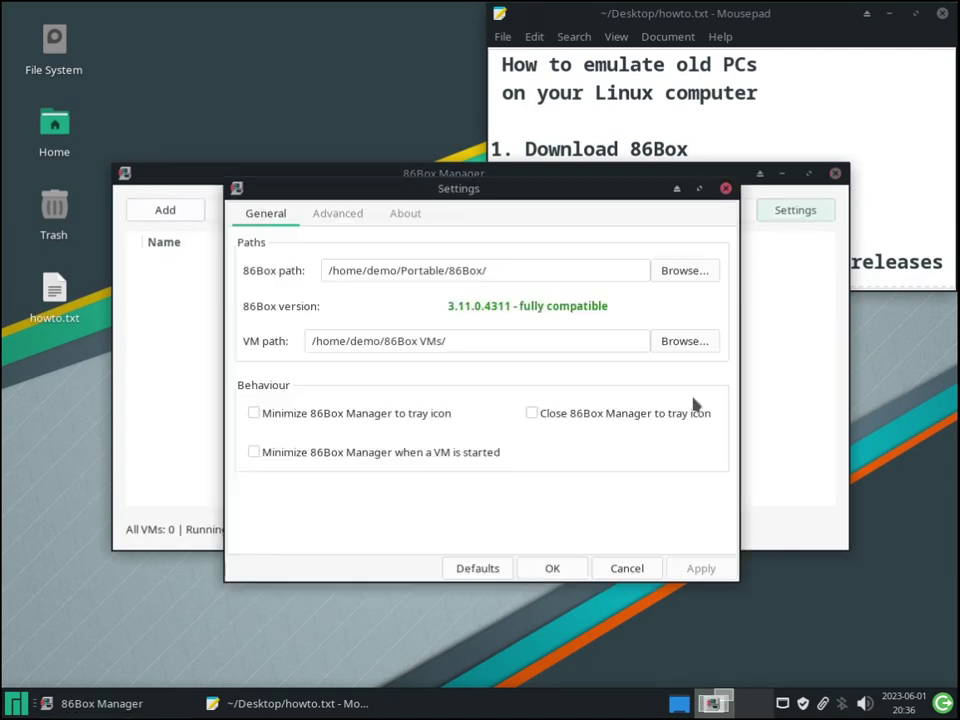
left_click(498, 270)
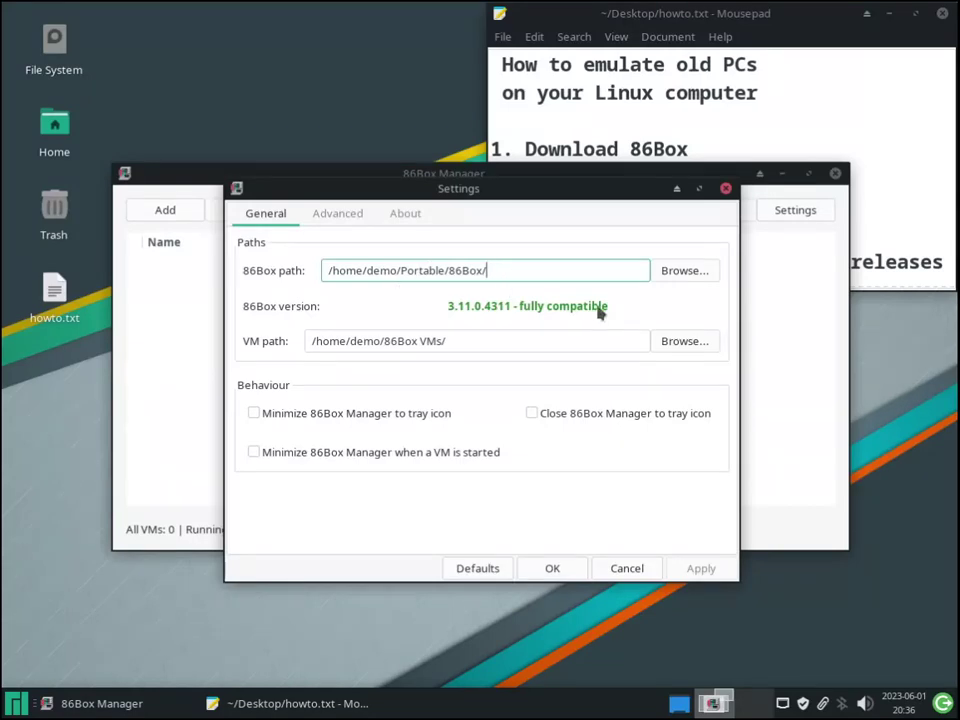
left_click(478, 343)
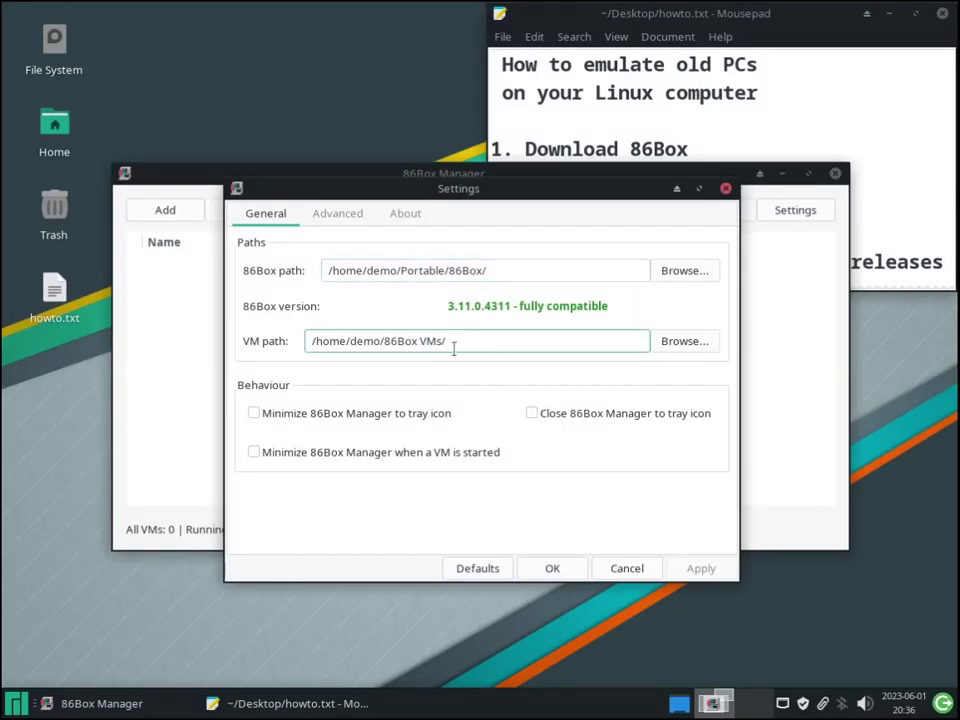
left_click(339, 215)
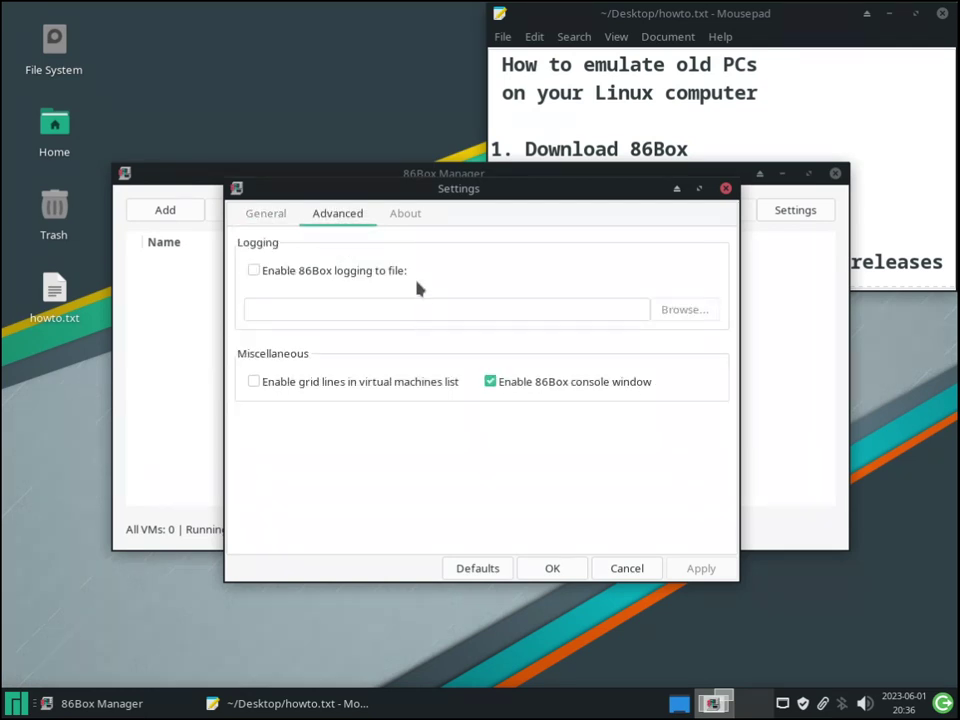
left_click(404, 214)
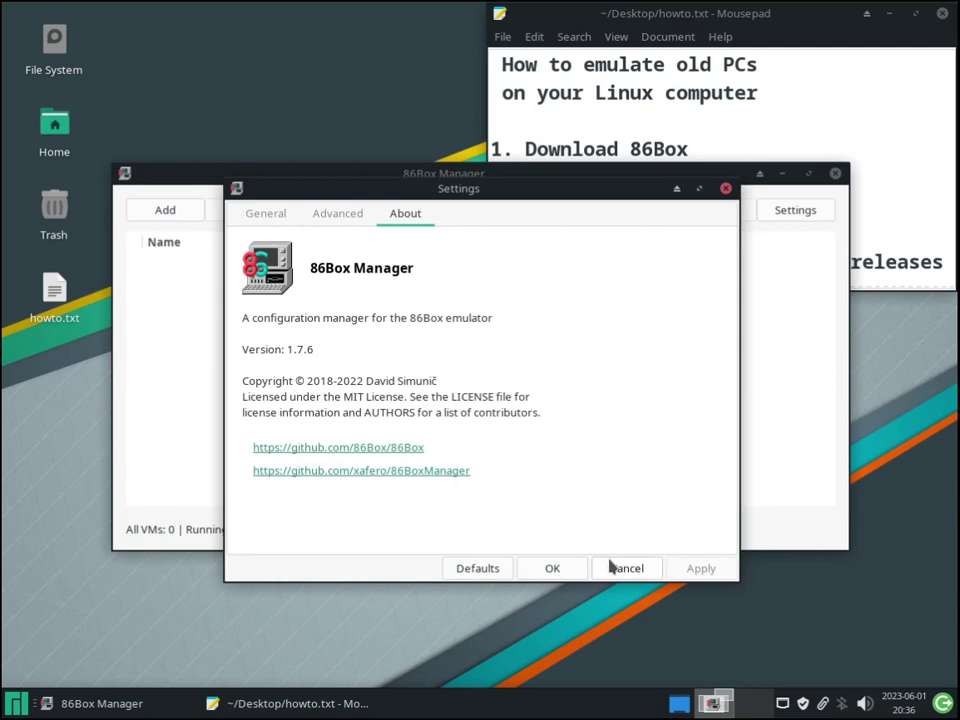
left_click(566, 568)
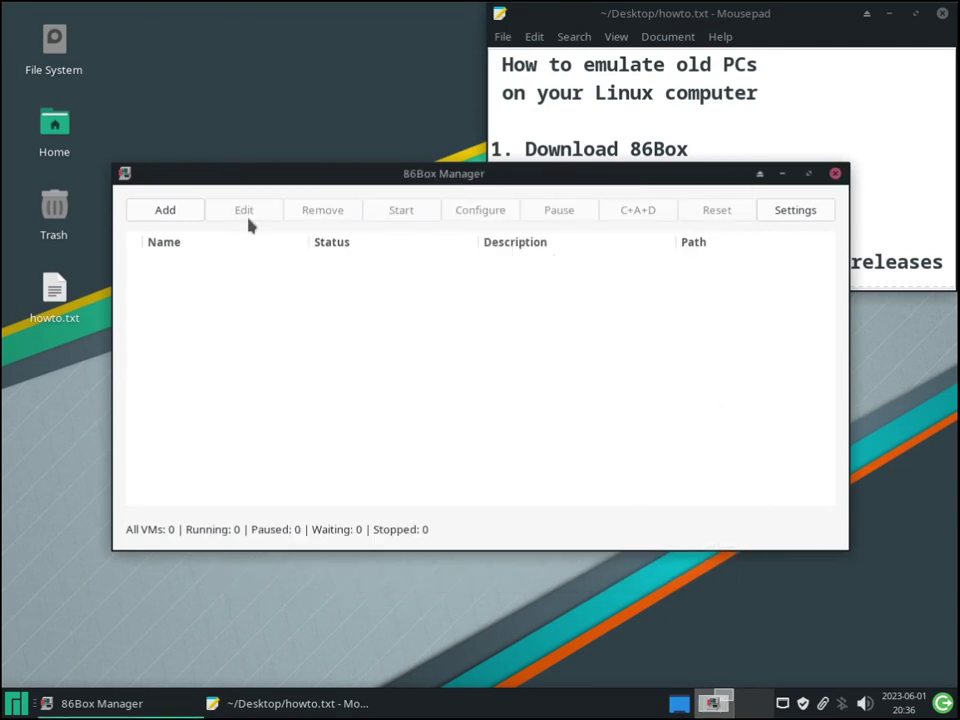
Add a virtual machine named Win98 with the description "My first VM".
left_click(176, 216)
left_click(488, 338)
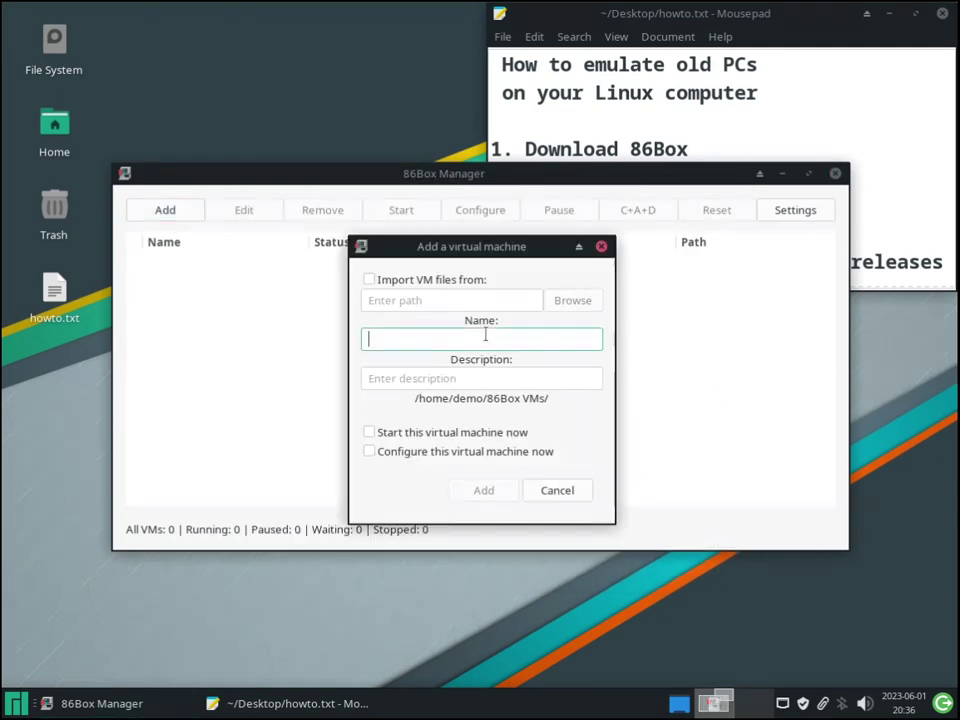
type("Wi")
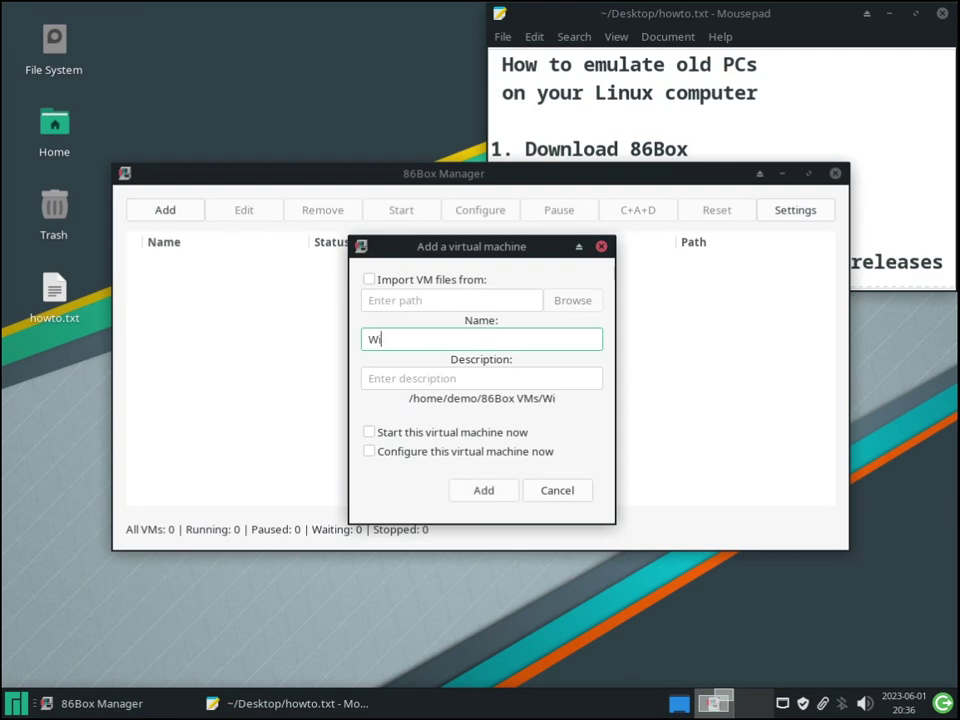
type("n98")
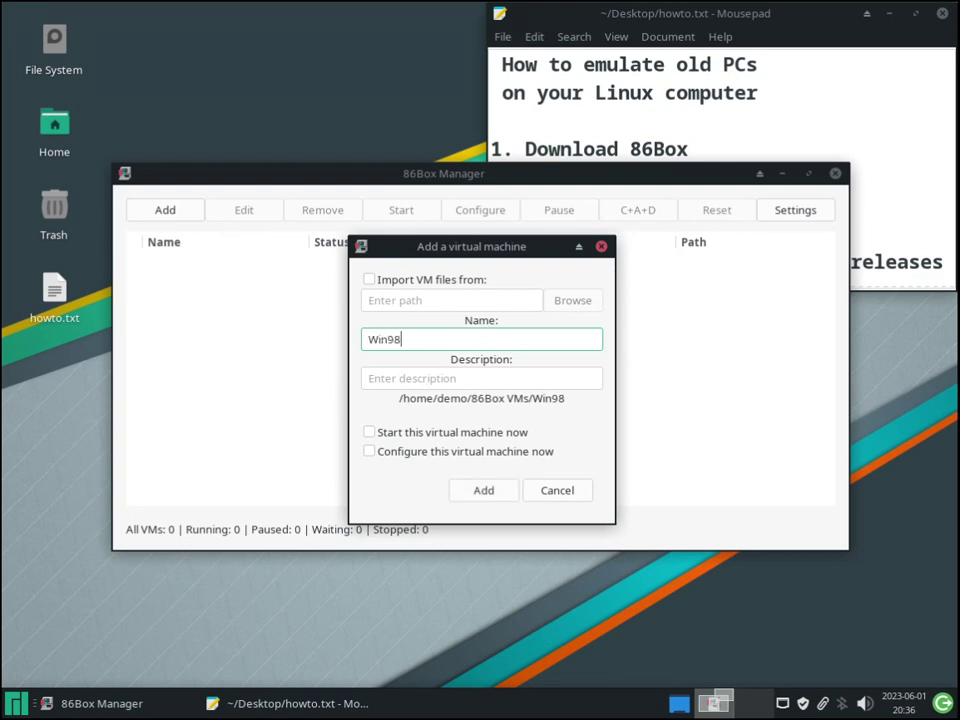
left_click(420, 380)
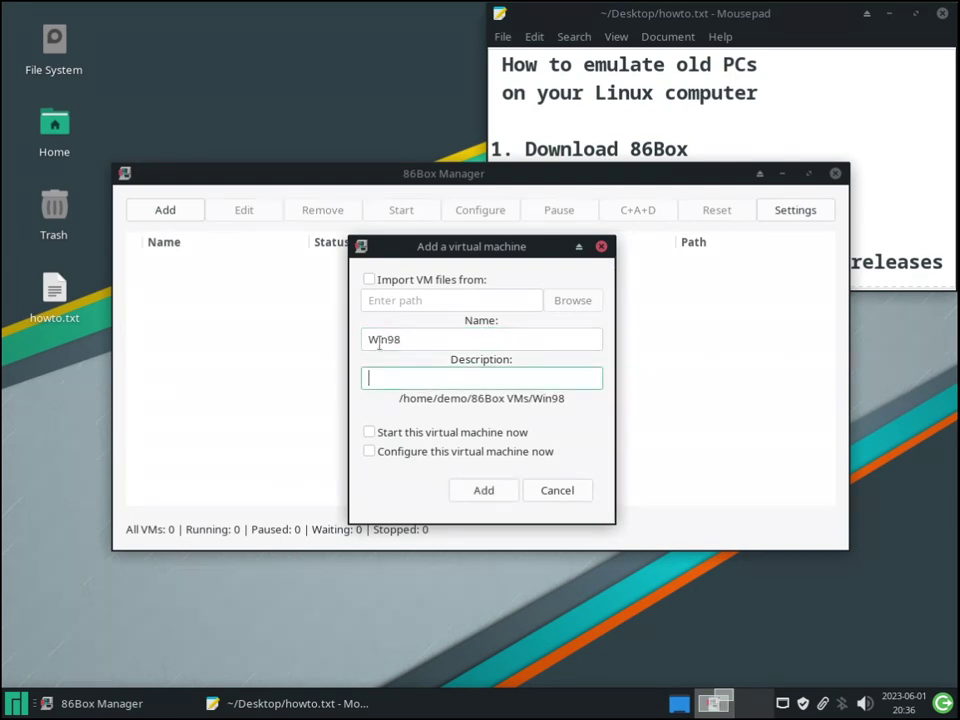
type("My first VM")
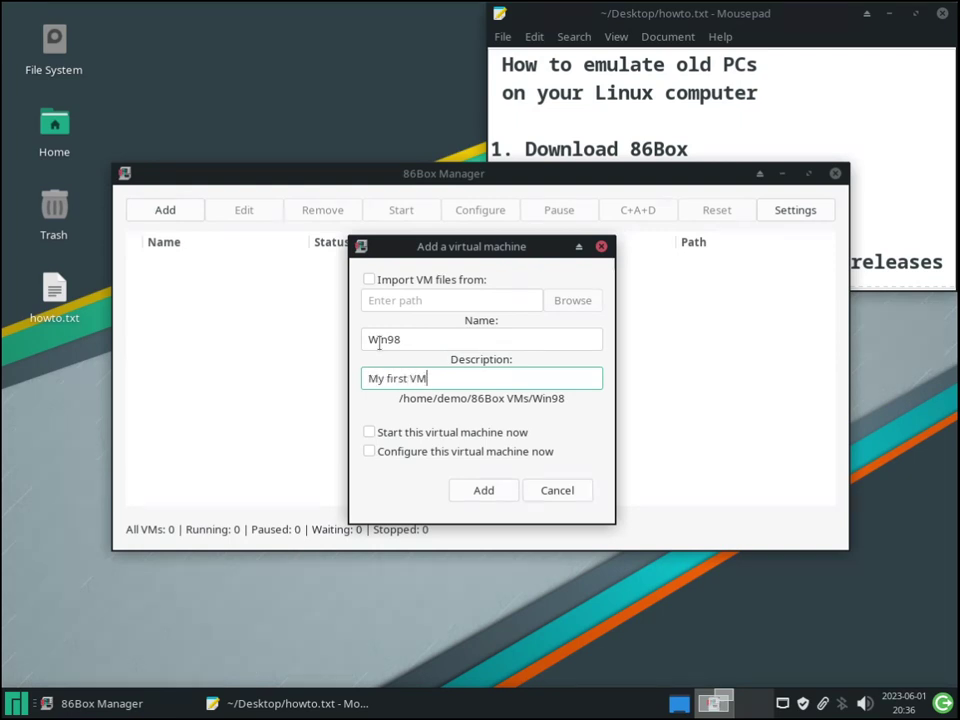
left_click(478, 491)
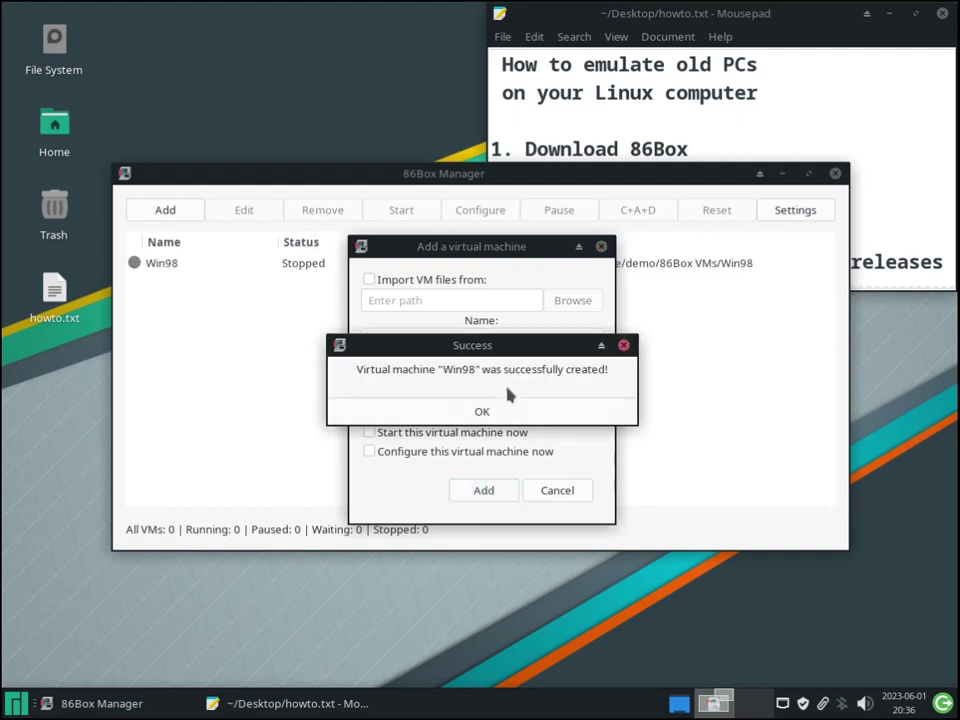
Open the Win98 virtual machine's folder in the file manager and move its window aside.
right_click(326, 276)
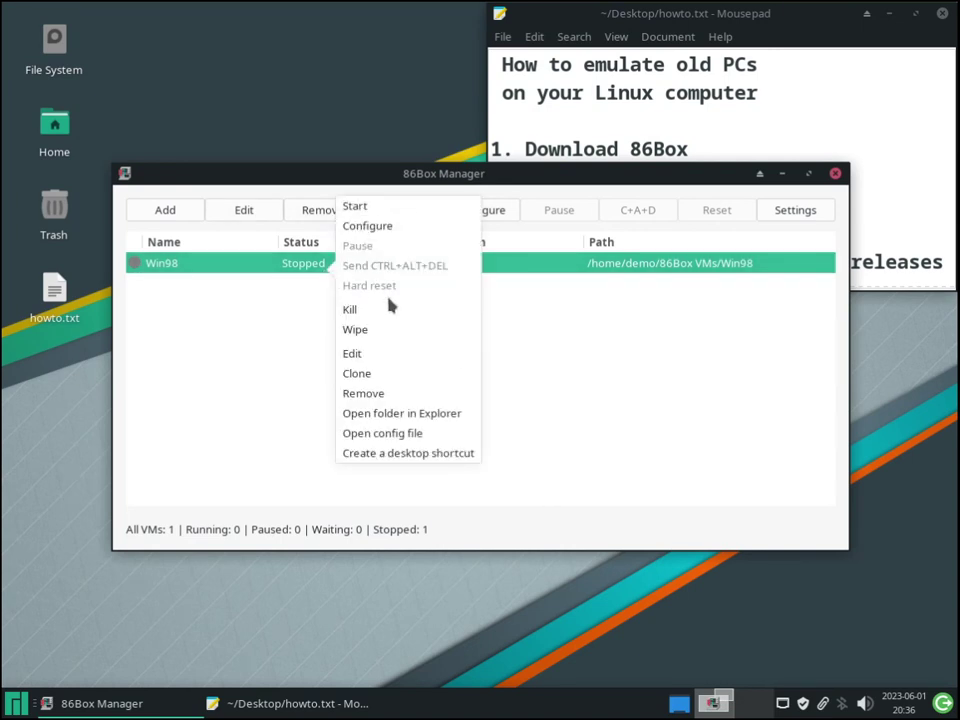
left_click(410, 413)
left_click_drag(512, 160, 687, 250)
Open the Win98 machine's configuration and set the machine type to Socket 5 with the [i430FX] DataExpert EXP8551 board.
left_click(315, 270)
right_click(326, 286)
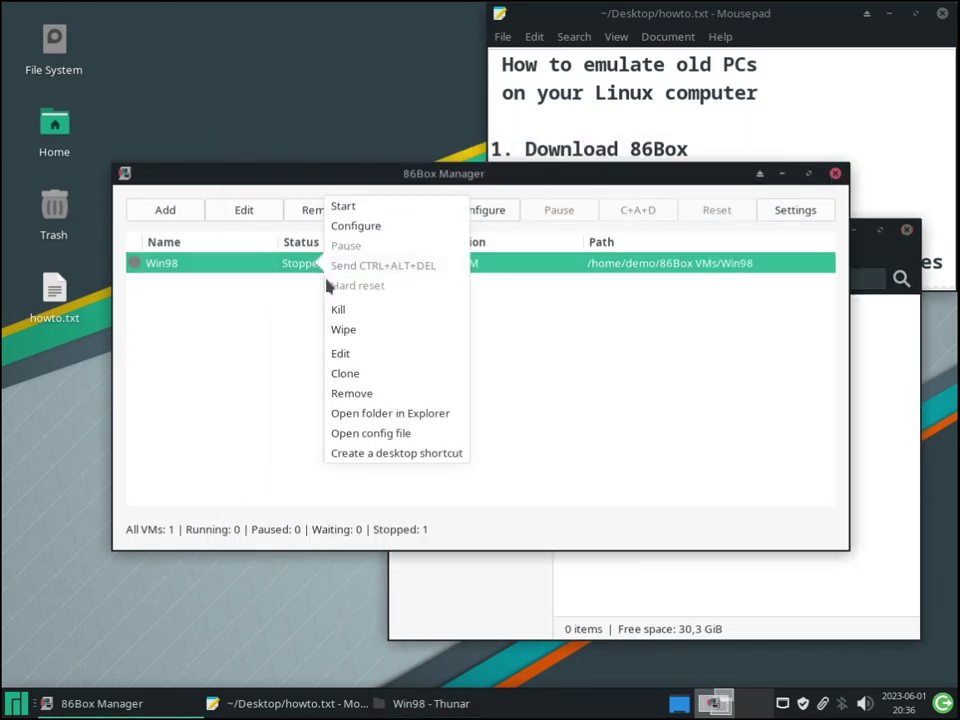
left_click(405, 228)
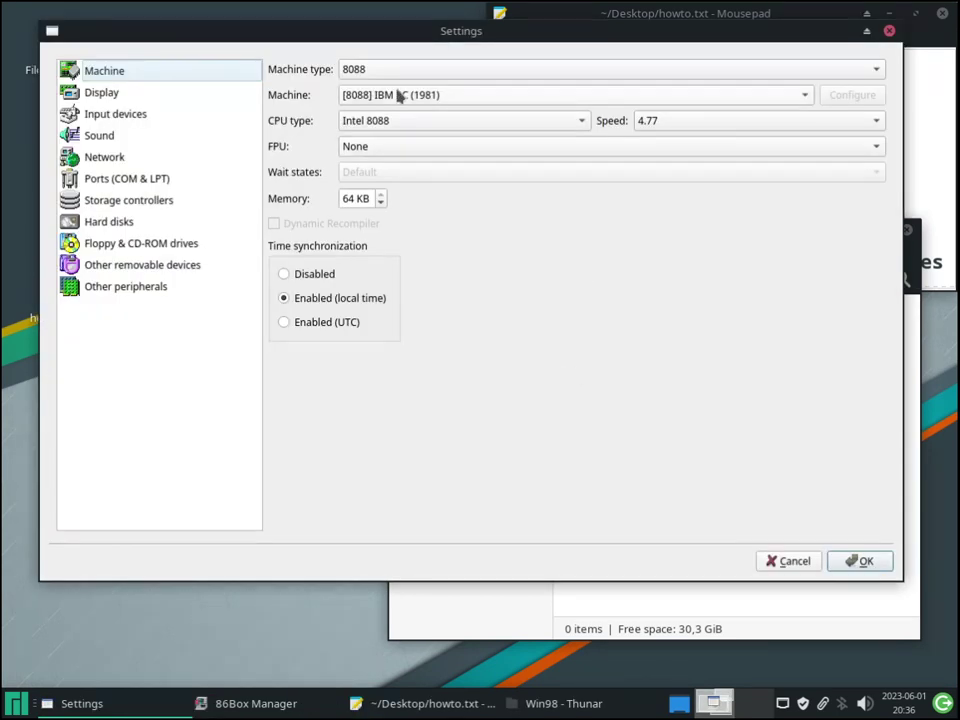
scroll(390, 73, "down", 13)
left_click(483, 94)
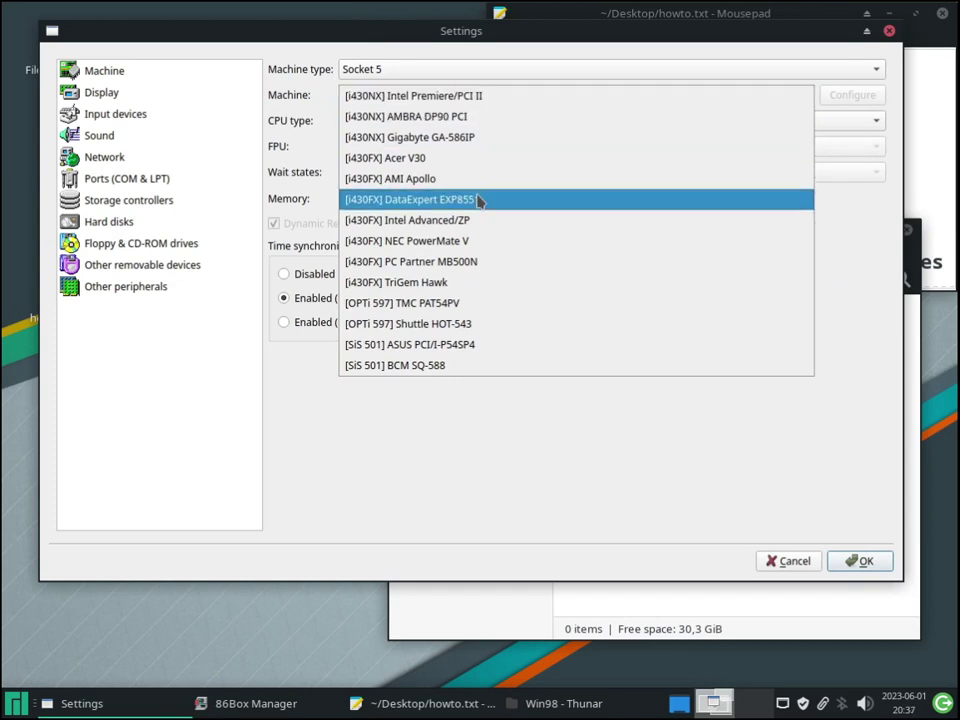
left_click(485, 200)
Set the CPU to an Intel Pentium at speed 120 and the memory to 64 MB.
left_click(490, 120)
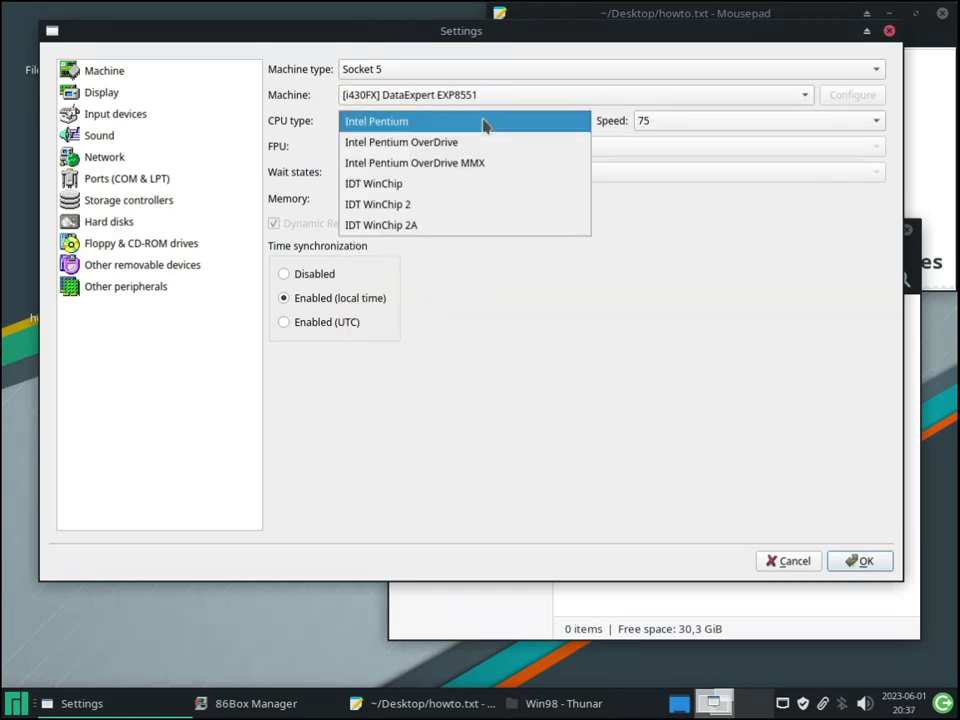
left_click(476, 122)
left_click(768, 121)
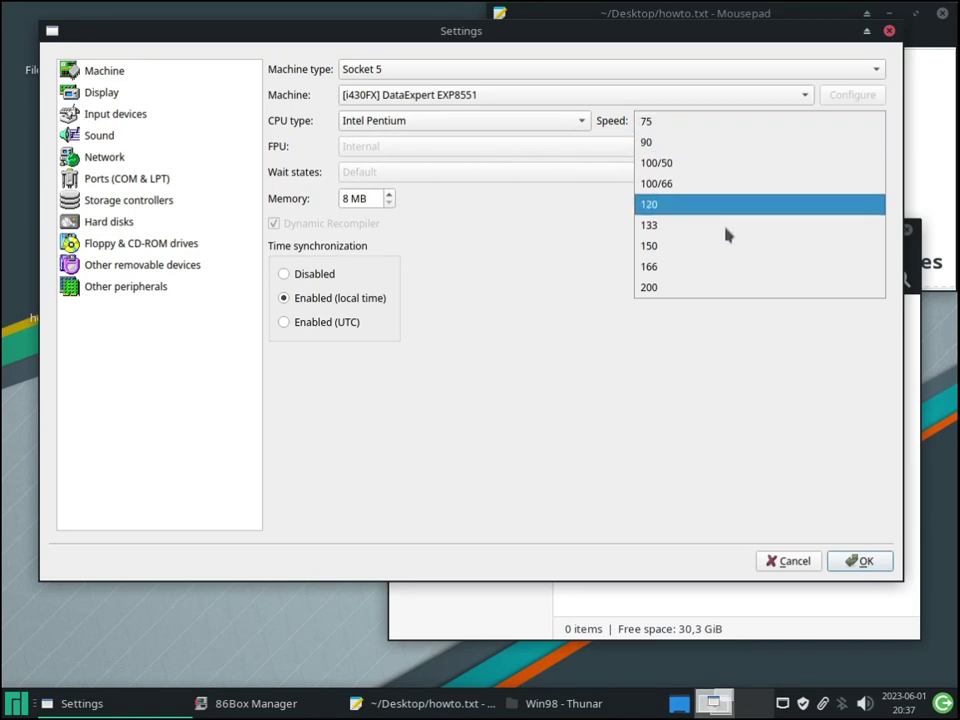
left_click(714, 205)
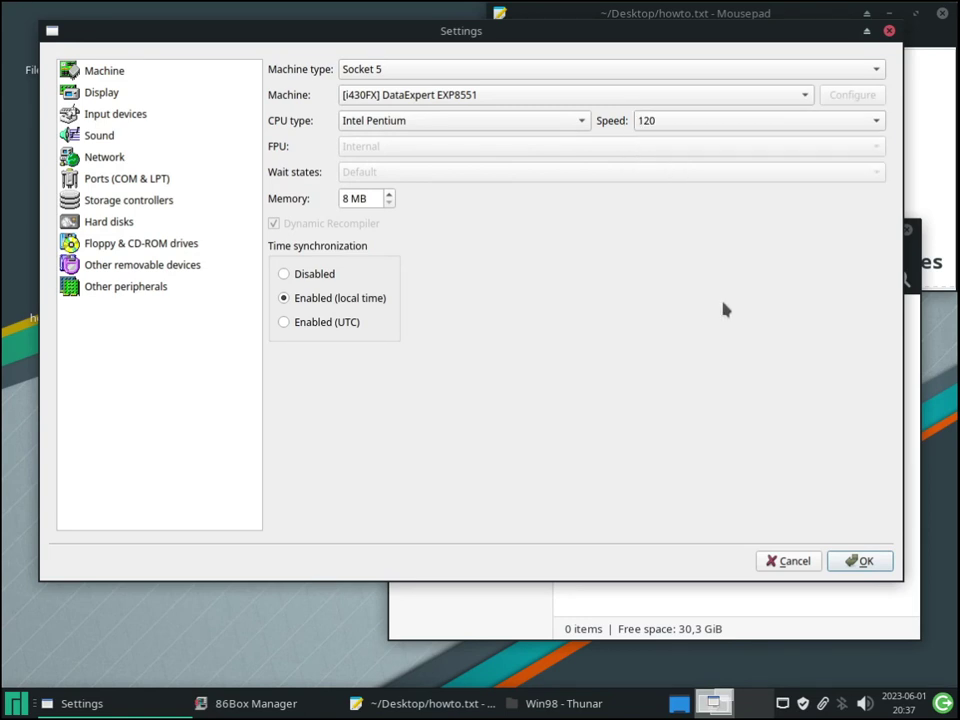
left_click(391, 197)
left_click(391, 197)
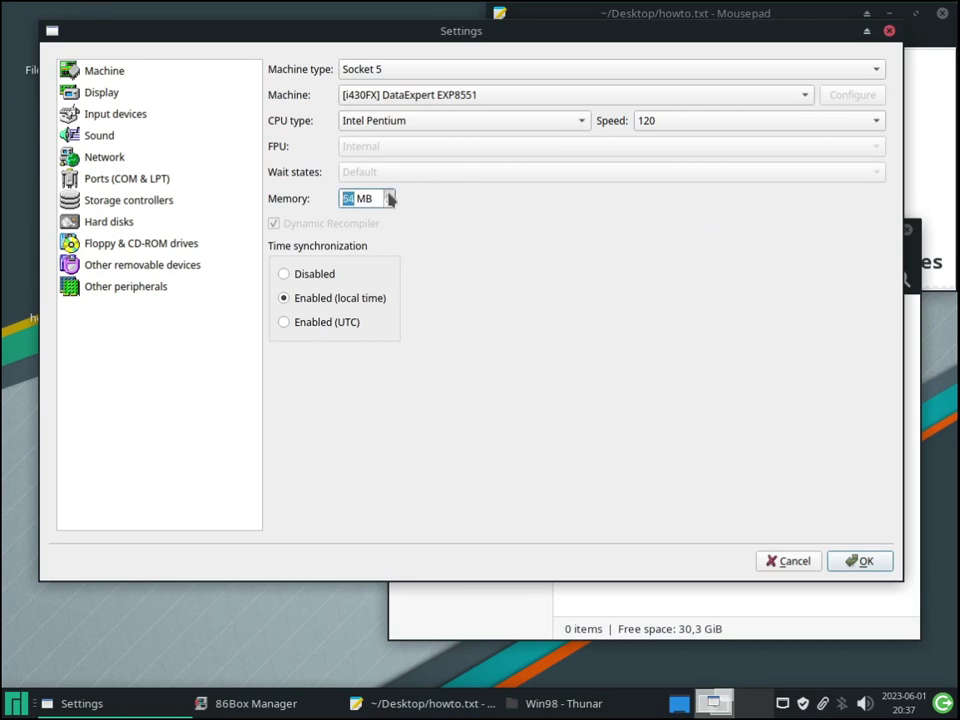
Choose [PCI] S3 ViRGE (325) as the virtual machine's primary video card.
left_click(117, 92)
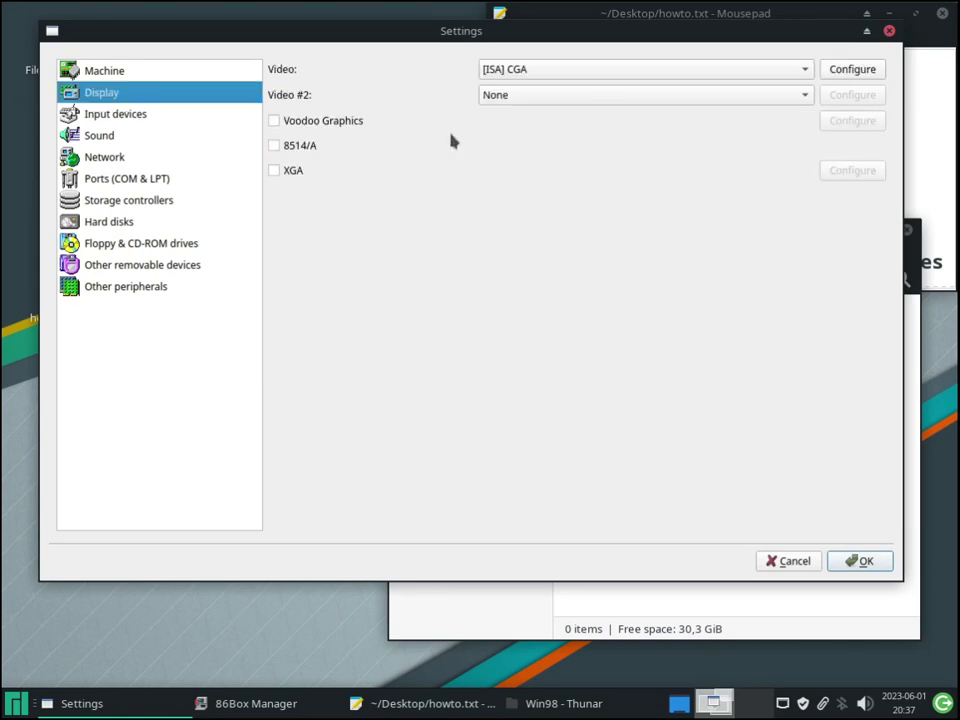
left_click(555, 71)
scroll(660, 503, "down", 15)
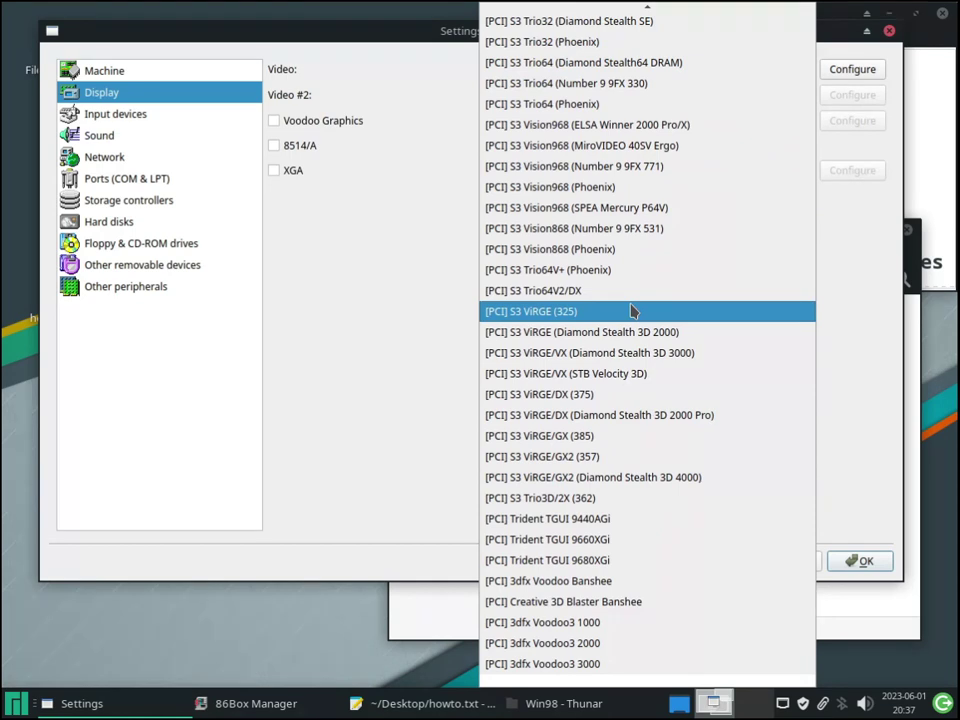
left_click(630, 312)
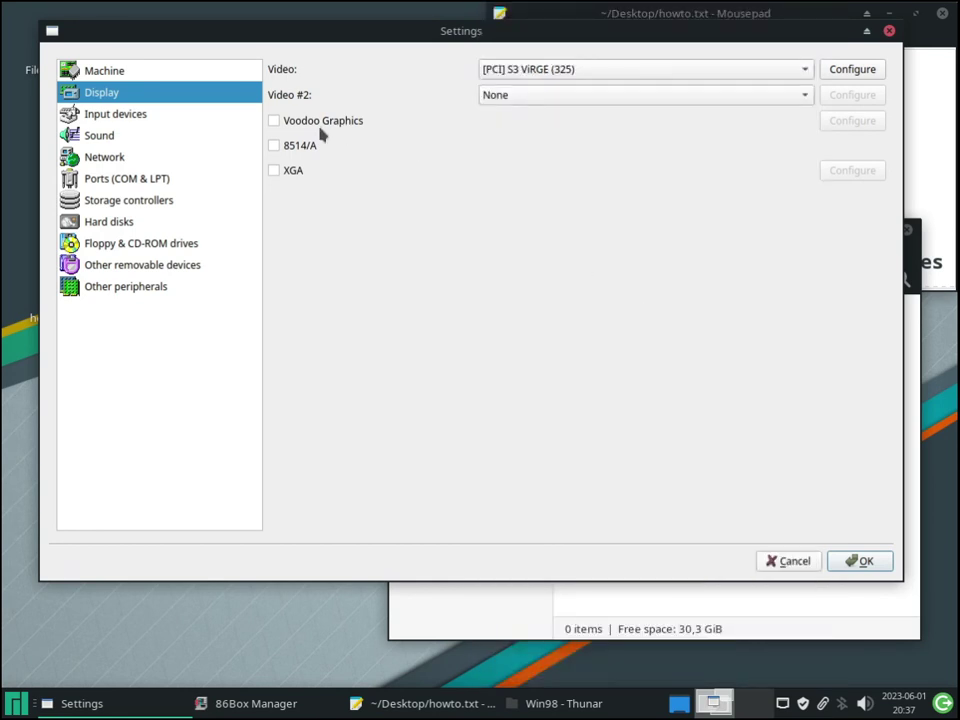
Set the mouse to Standard PS/2 Mouse and the sound card to [ISA16] Sound Blaster 16 PnP.
left_click(172, 114)
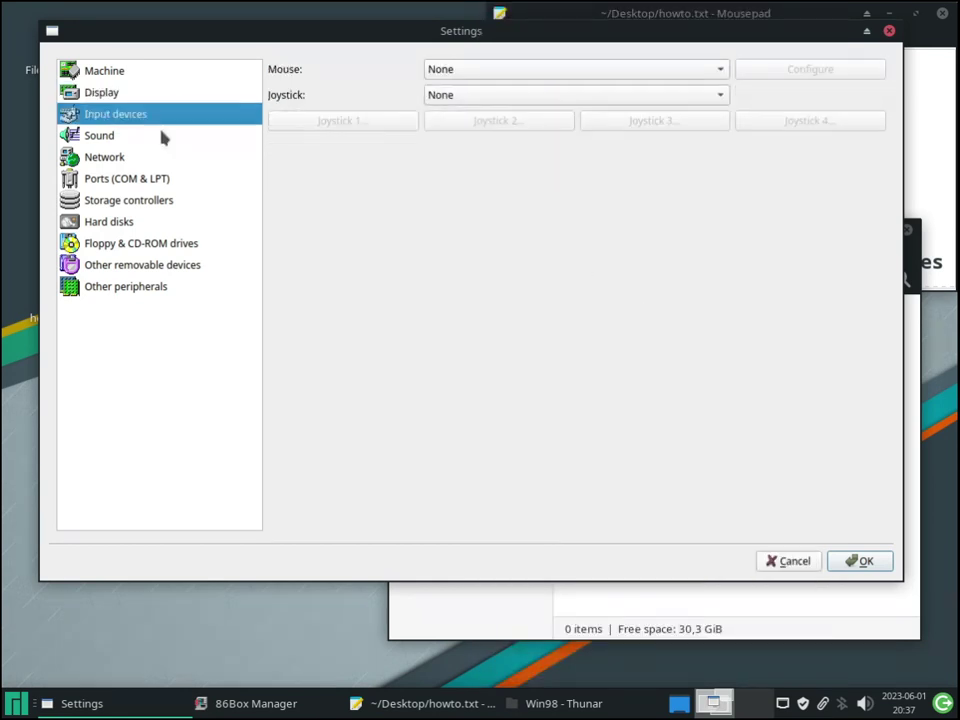
left_click(478, 71)
left_click(486, 197)
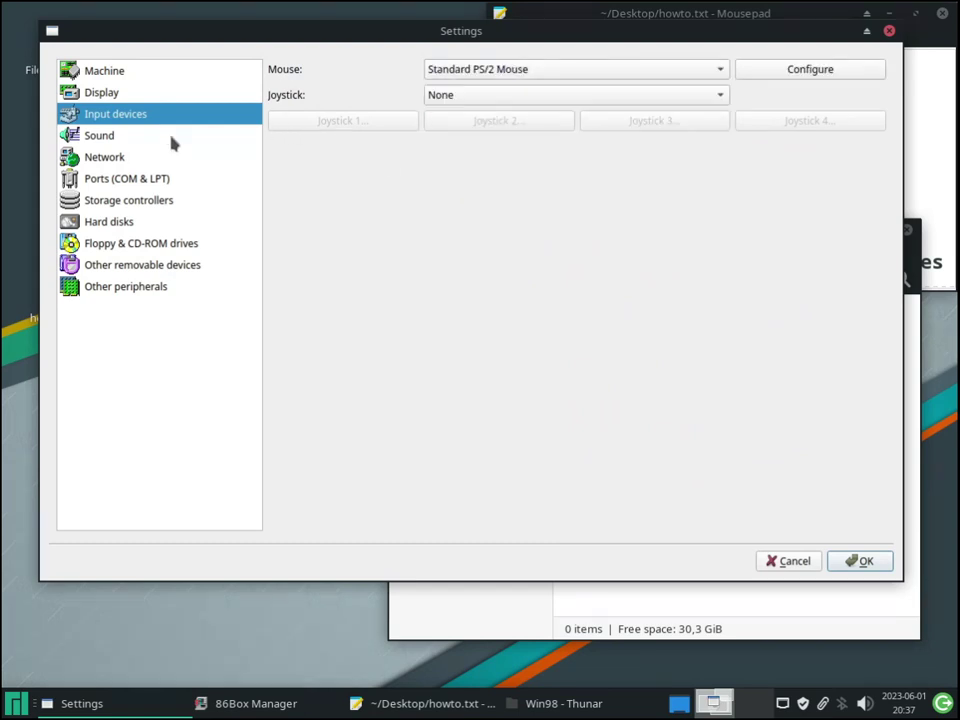
left_click(170, 137)
left_click(498, 71)
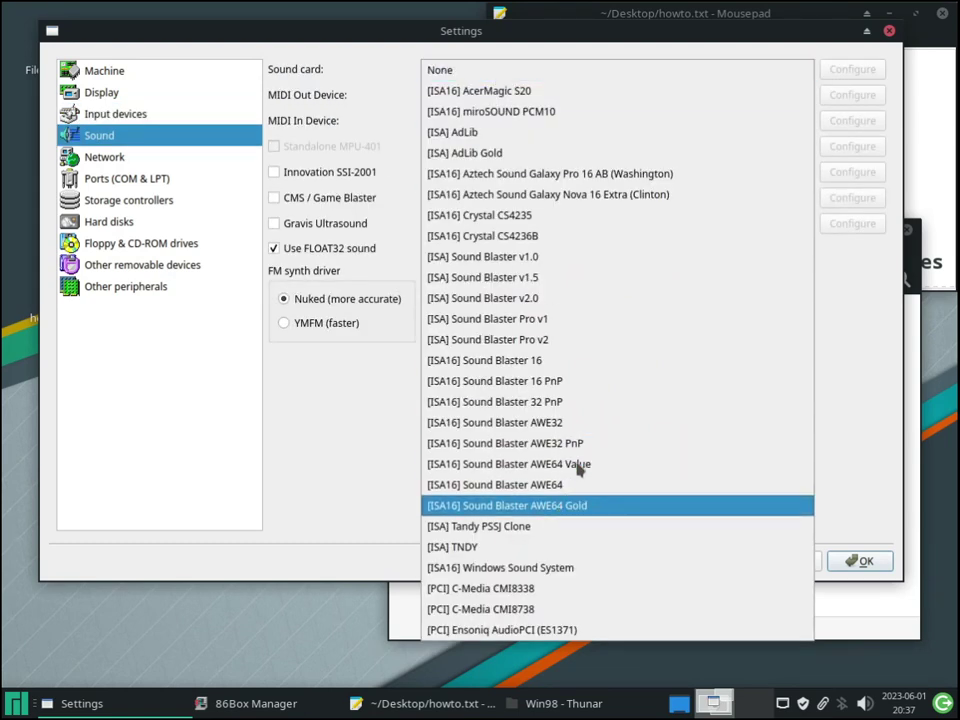
left_click(580, 383)
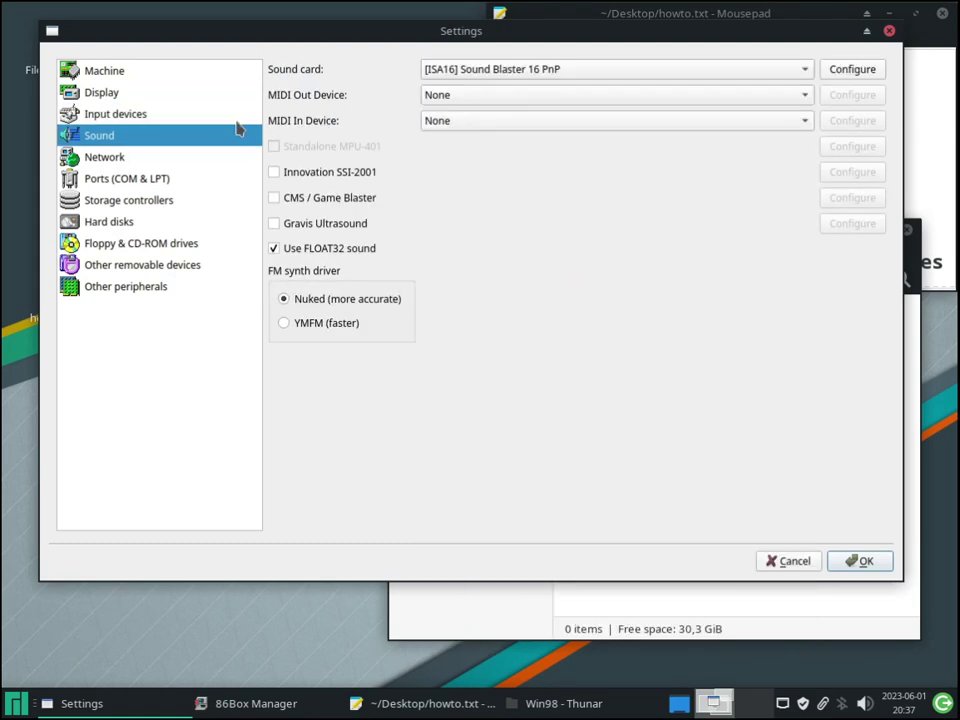
Configure network card 1 with SLiRP mode and the [PCI] AMD PCnet-FAST III adapter.
left_click(157, 161)
left_click(350, 116)
left_click(354, 140)
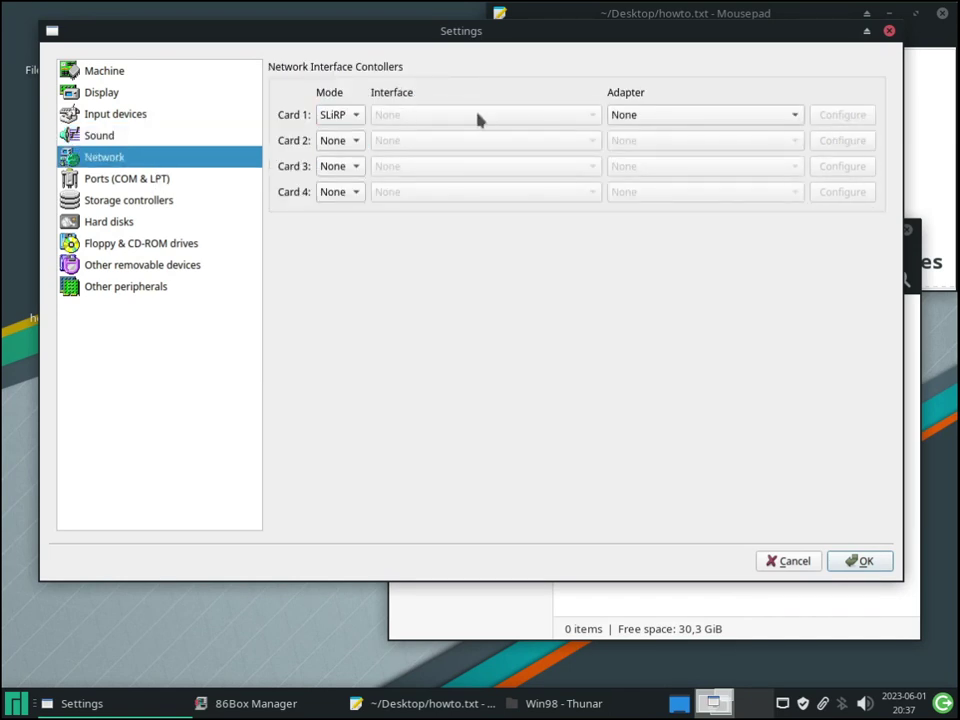
left_click(717, 116)
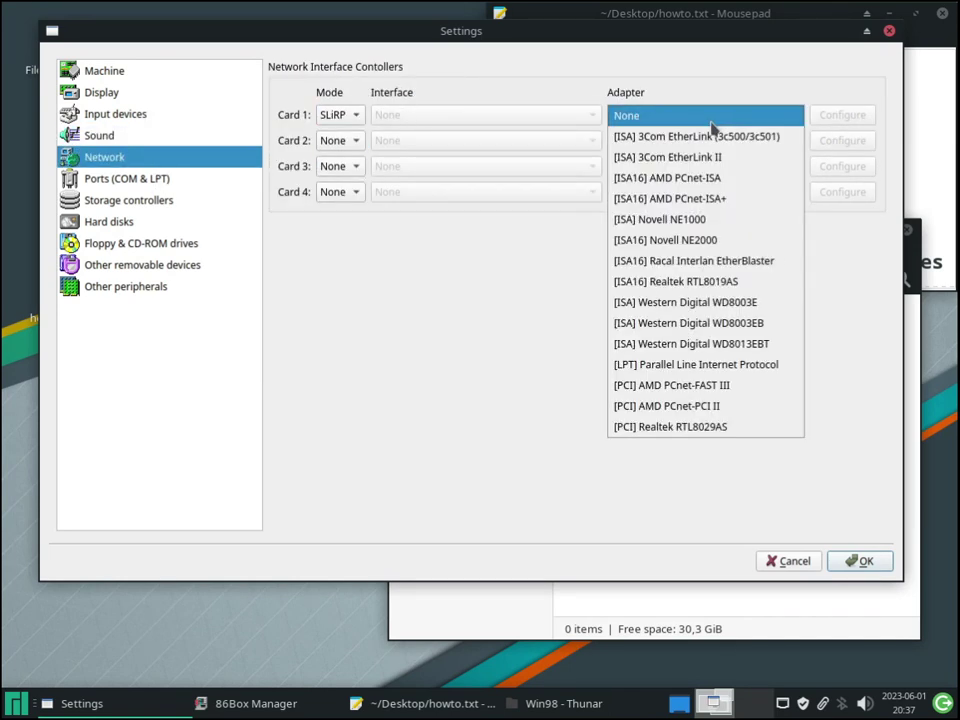
left_click(729, 387)
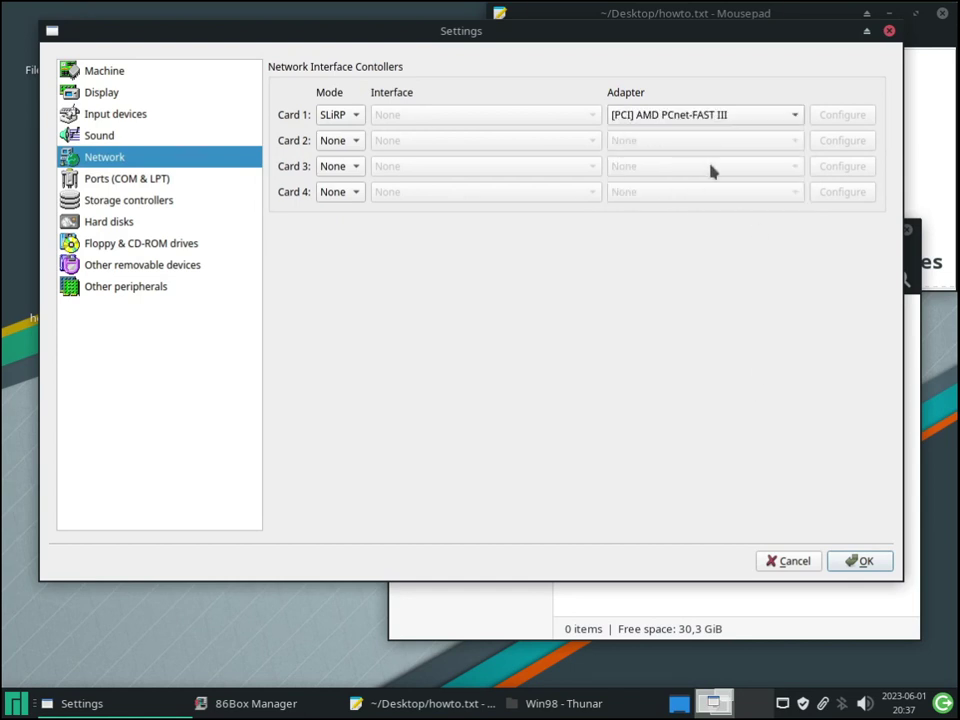
Set the hard disk controller to [PCI] IDE Controller (Dual-Channel).
left_click(168, 182)
left_click(160, 201)
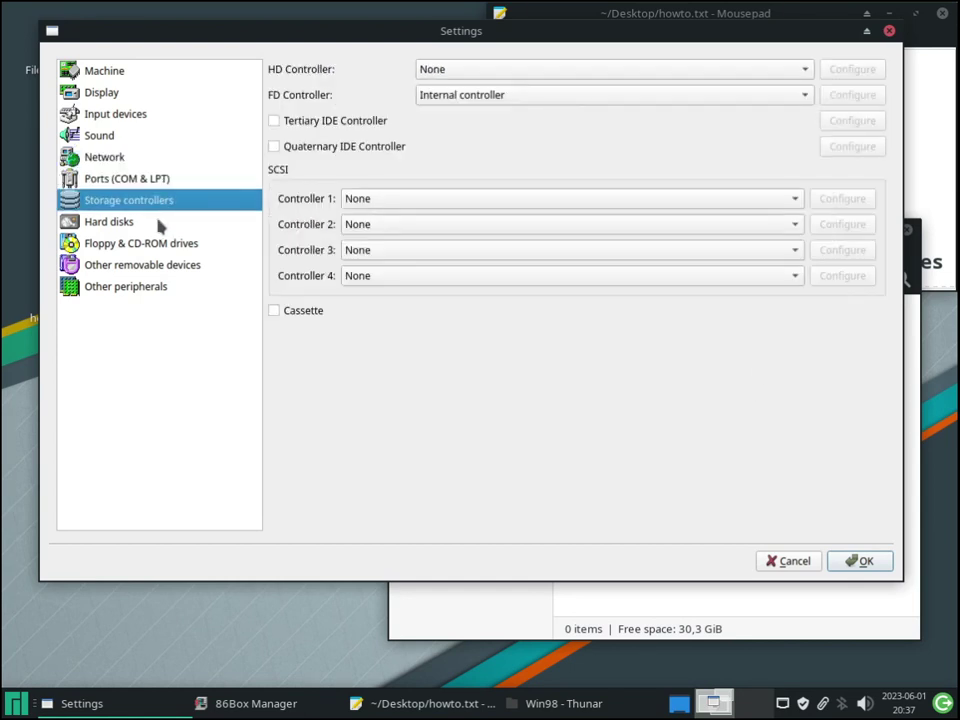
left_click(484, 70)
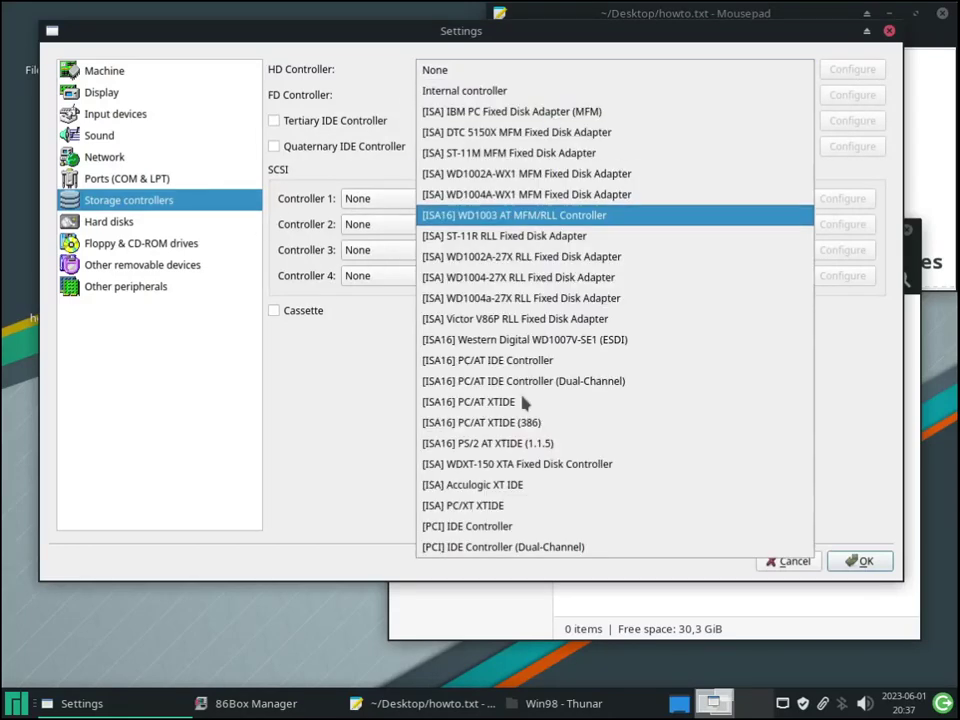
left_click(556, 549)
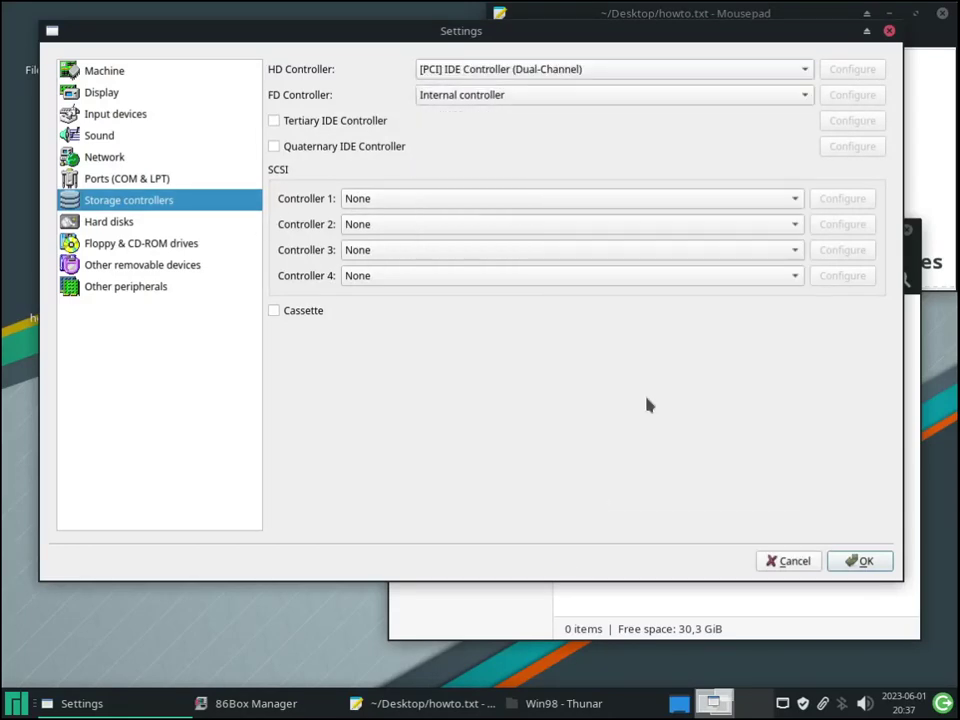
Create a new IDE hard disk named winhard with a size of 512 MB in the Dynamic-size VHD (.vhd) format.
left_click(160, 222)
left_click(368, 519)
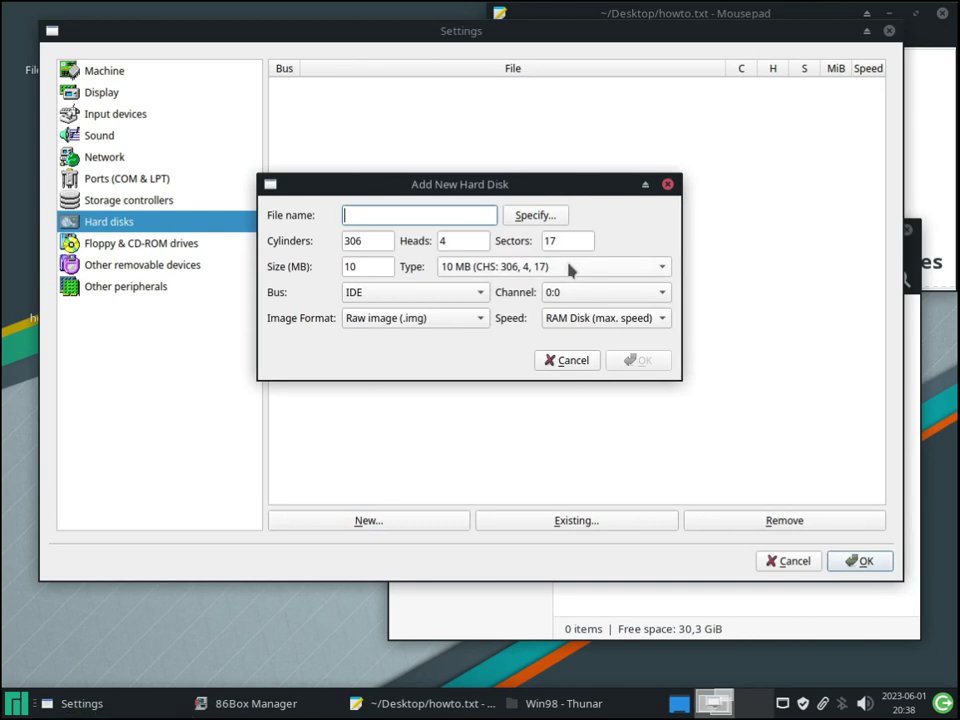
type("winhard")
double_click(371, 268)
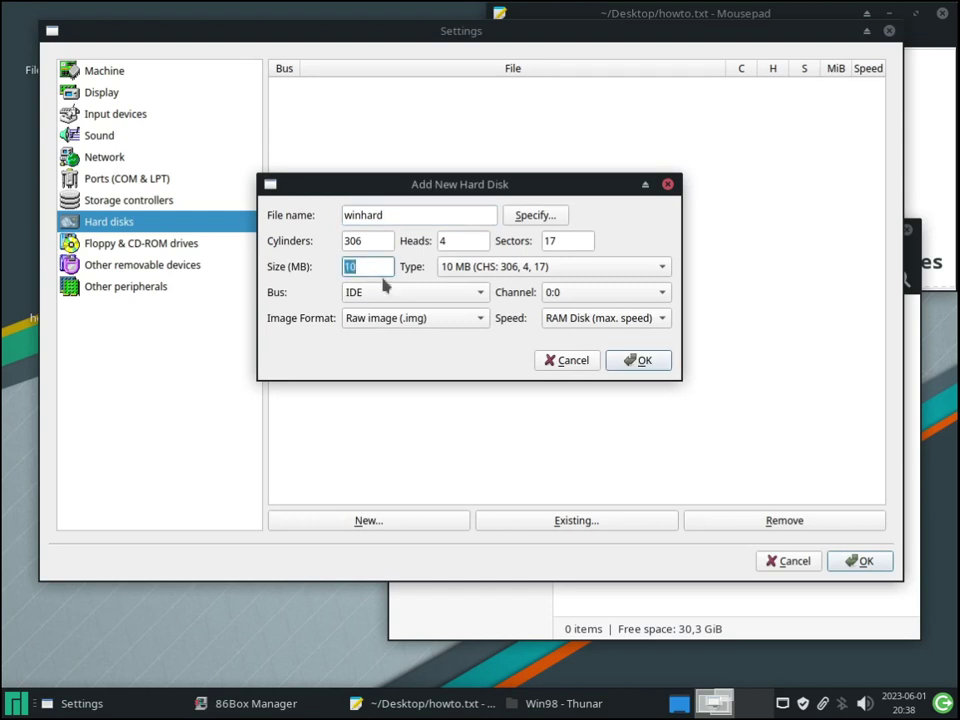
type("512")
left_click(460, 318)
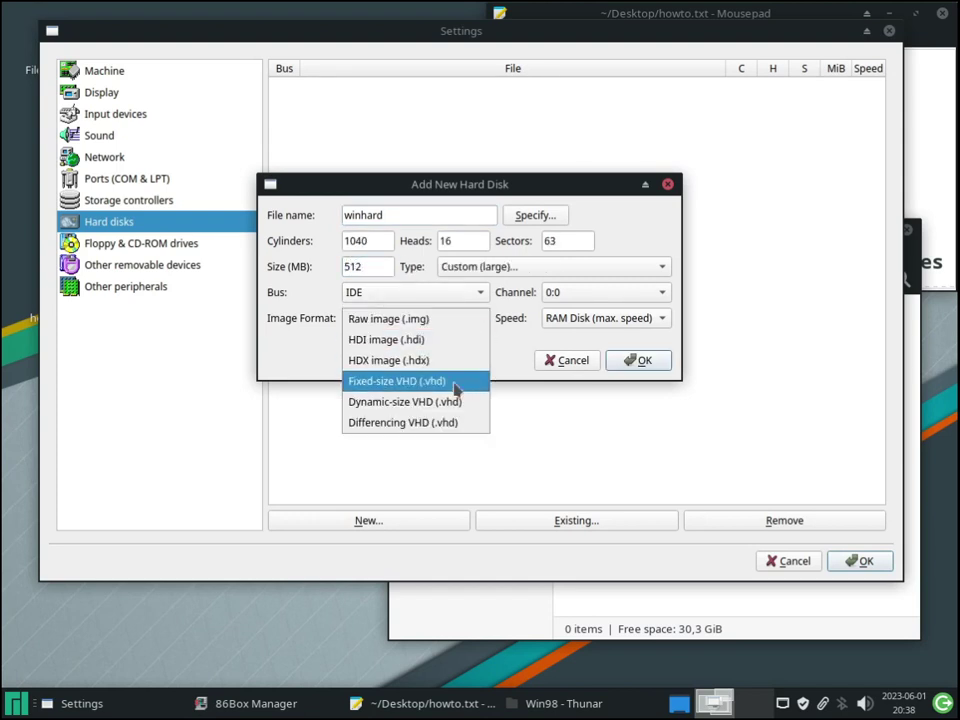
left_click(456, 401)
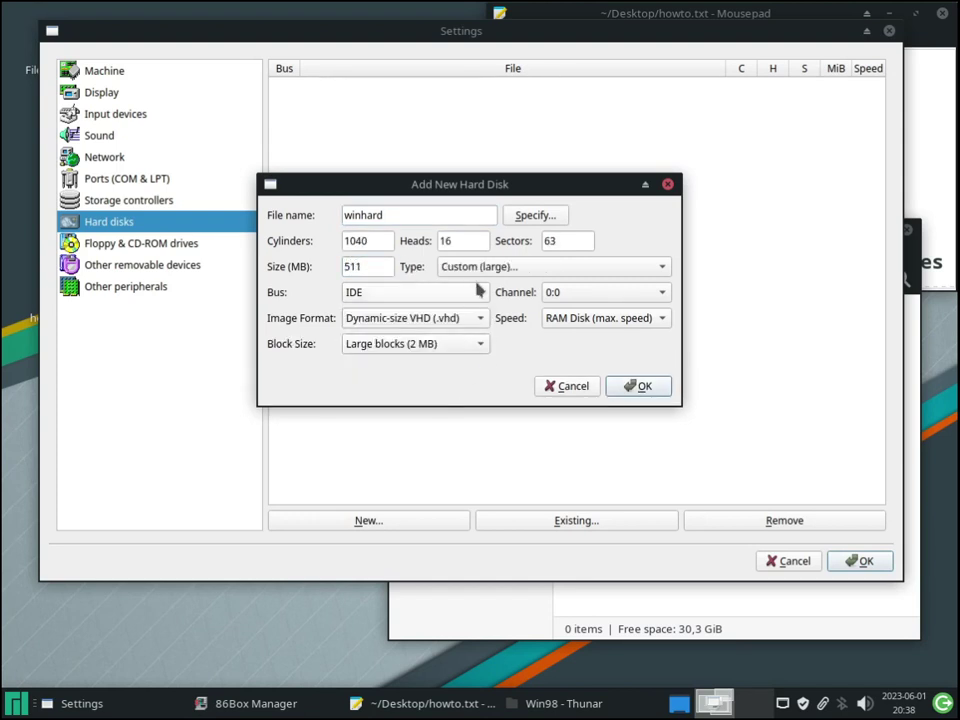
left_click(650, 389)
left_click(601, 293)
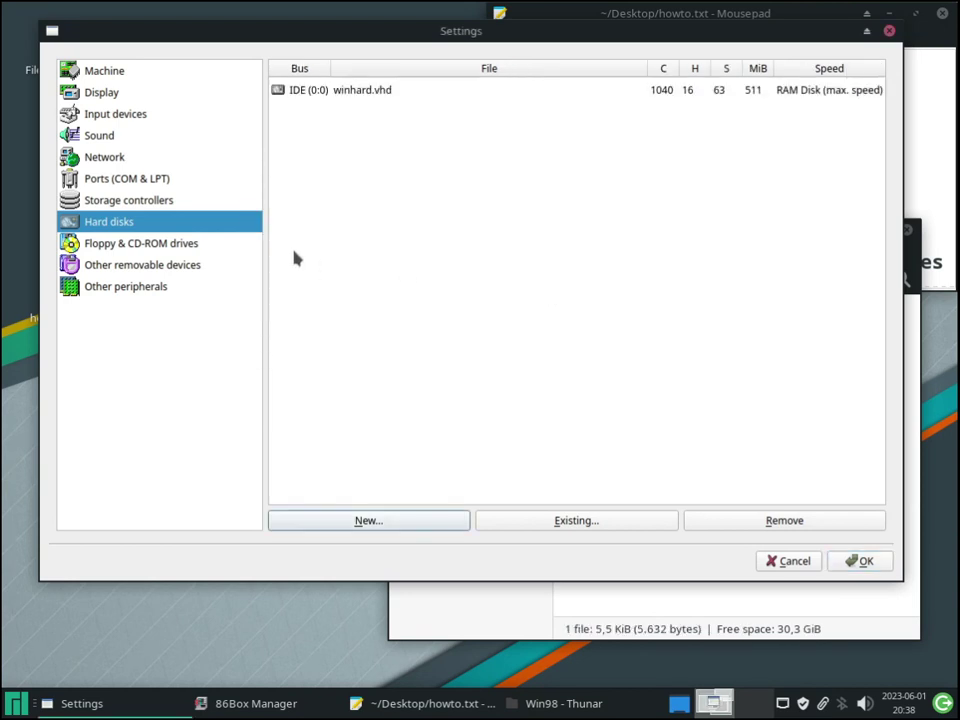
Set the second floppy drive to None and the first one to 3.5" 1.44M.
left_click(216, 247)
left_click(351, 140)
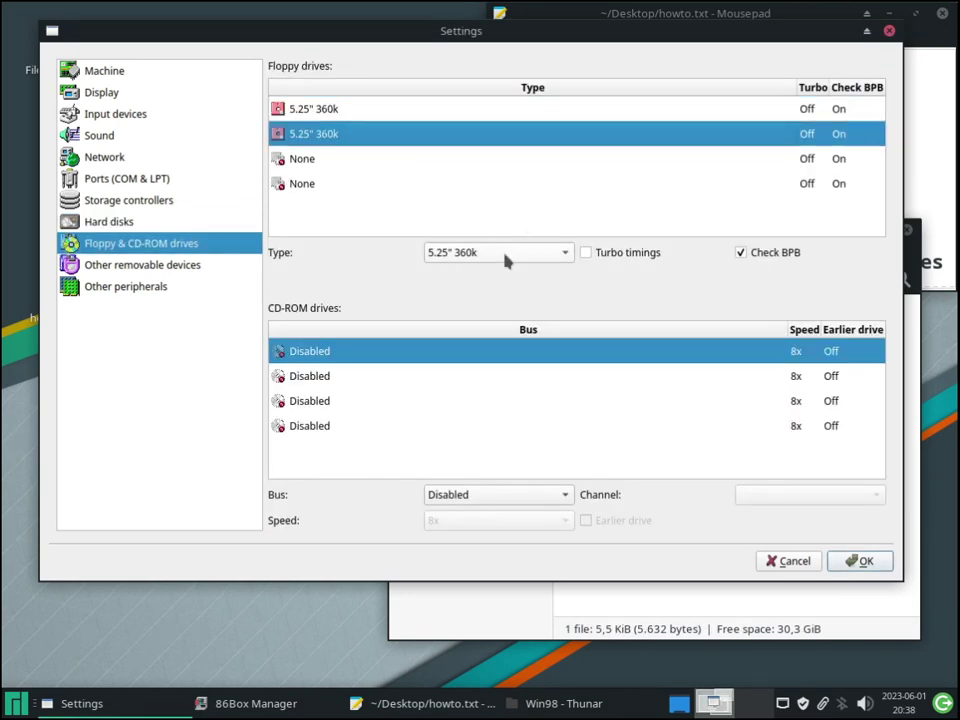
left_click(506, 258)
left_click(496, 217)
left_click(379, 110)
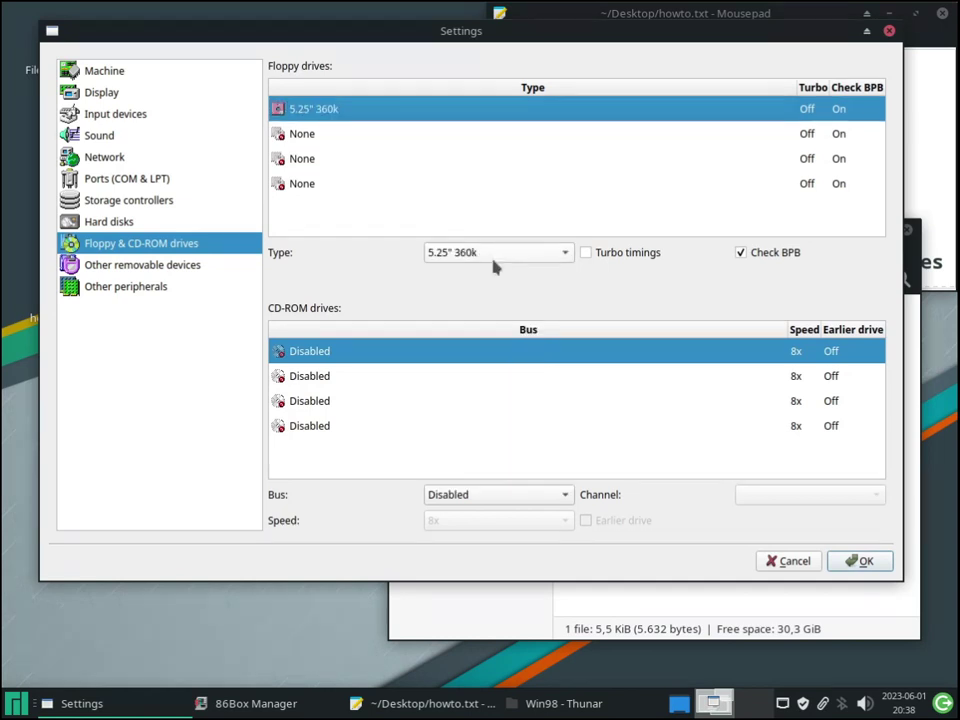
left_click(495, 260)
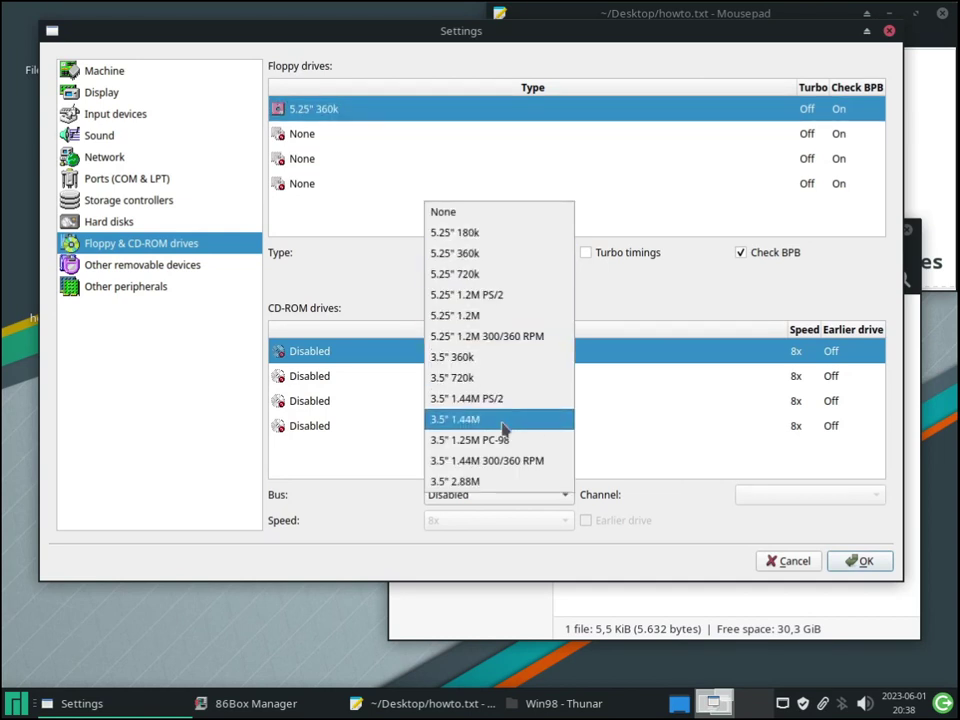
left_click(503, 420)
Set the first CD-ROM drive to the ATAPI bus with 72x speed on channel 1:0, and save the machine's settings.
left_click(521, 494)
left_click(510, 515)
left_click(532, 521)
scroll(516, 588, "down", 9)
left_click(501, 643)
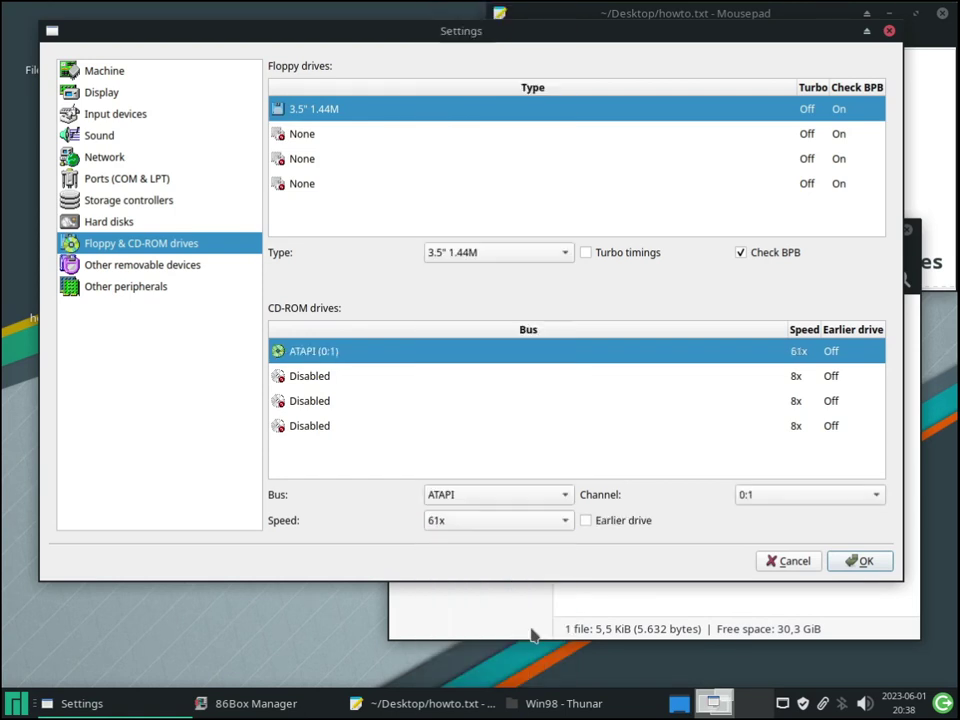
left_click(555, 522)
scroll(485, 595, "down", 1)
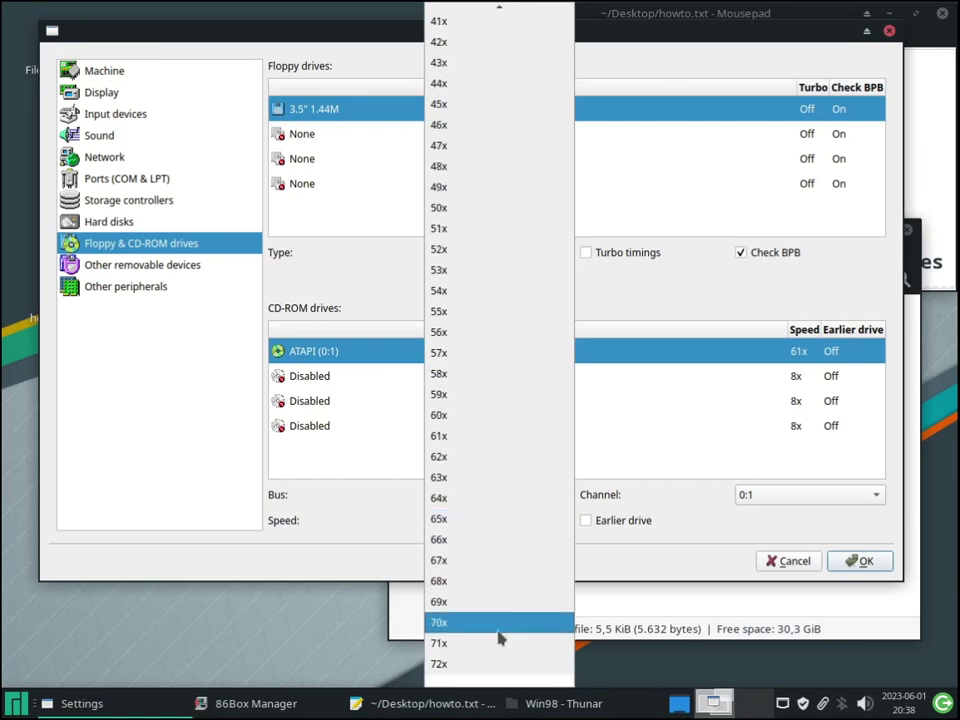
left_click(480, 663)
left_click(784, 500)
left_click(772, 517)
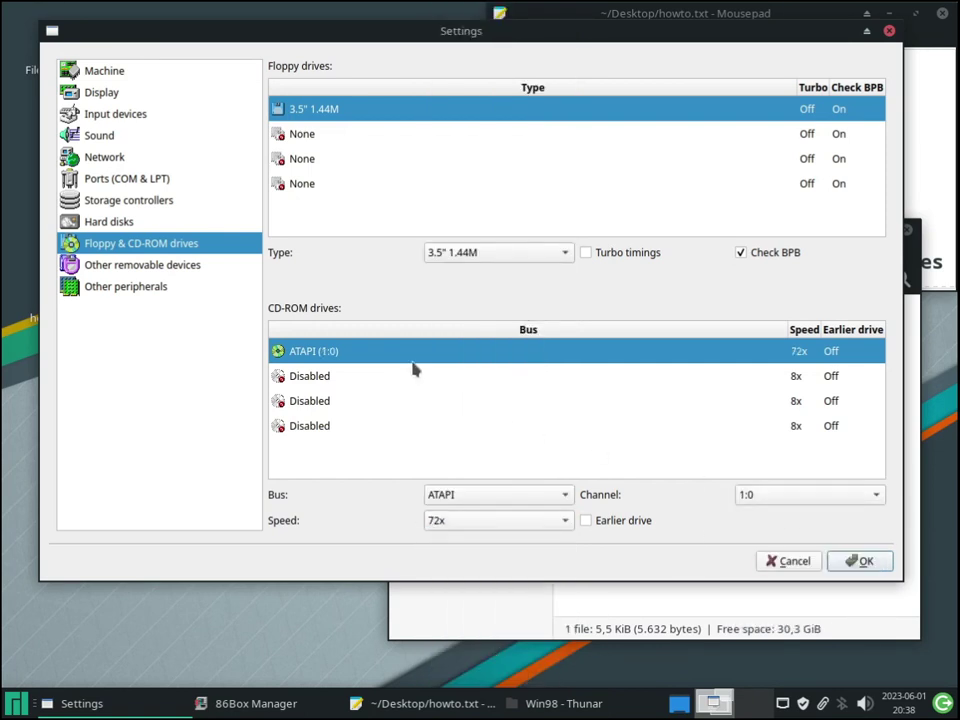
left_click(862, 561)
Look at the 86box.cfg and winhard.vhd files in the Win98 folder.
left_click(884, 462)
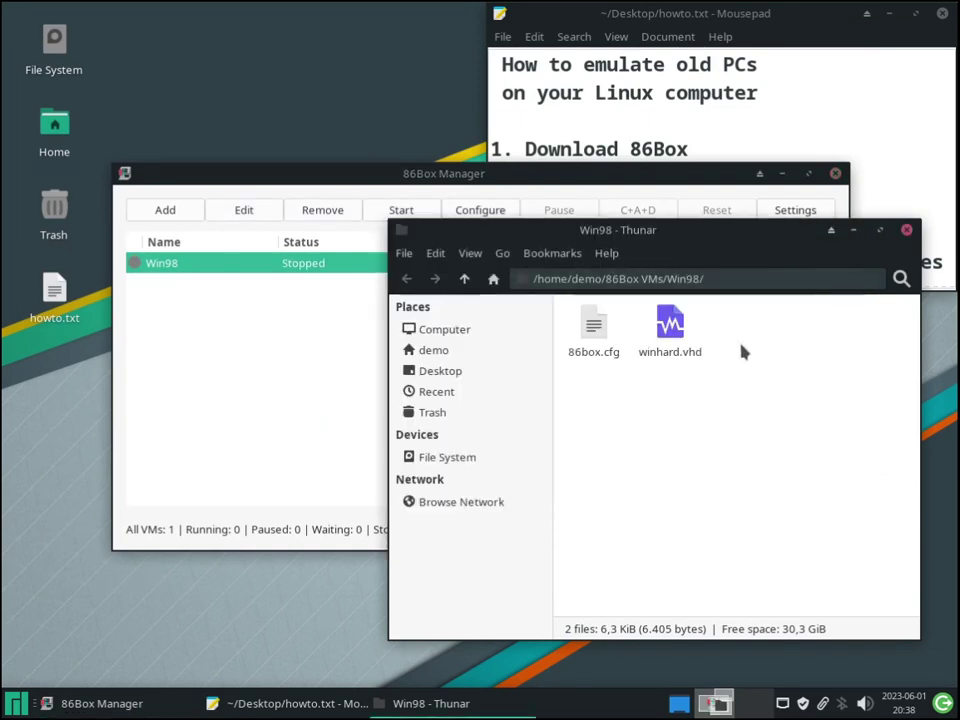
left_click(594, 328)
left_click(660, 328)
left_click(703, 467)
Open the Win98 machine's config file and read through its machine and video entries.
left_click(325, 268)
right_click(327, 266)
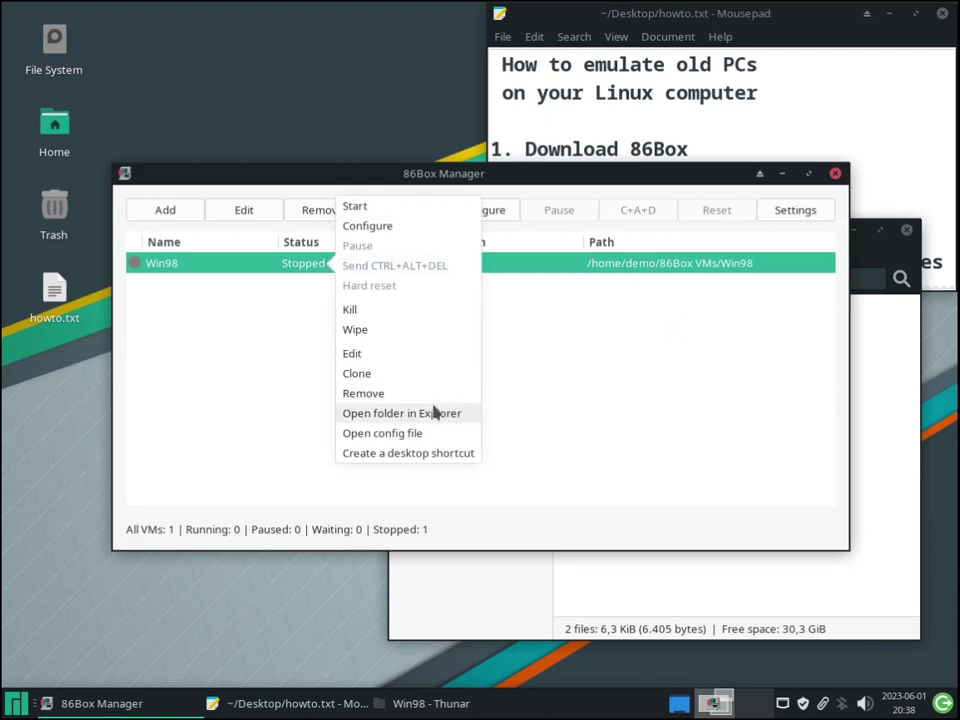
left_click(422, 434)
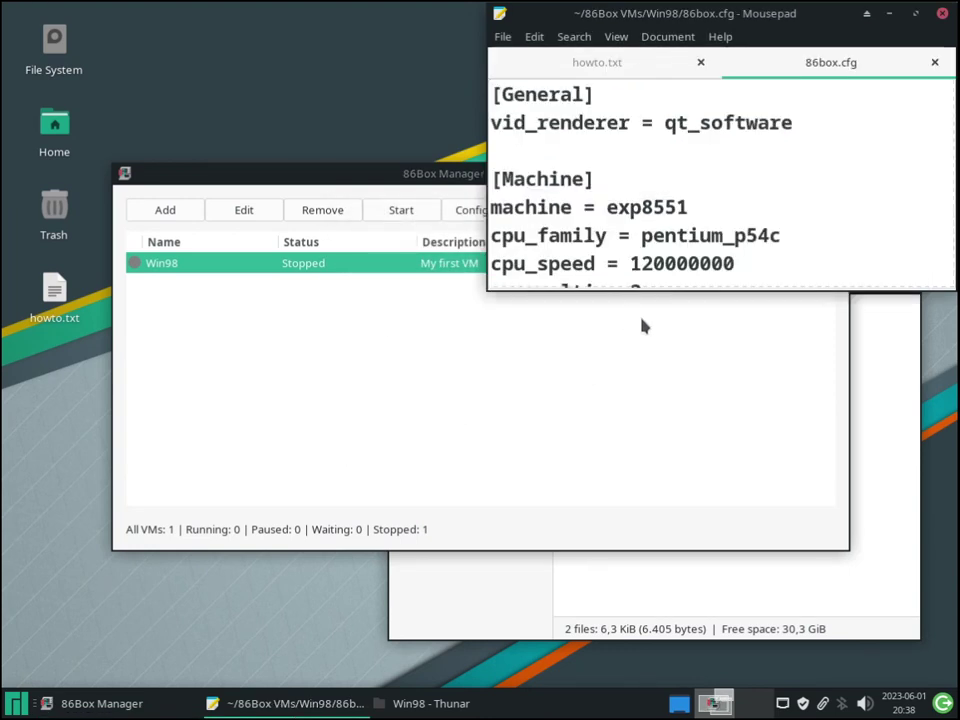
scroll(788, 186, "down", 3)
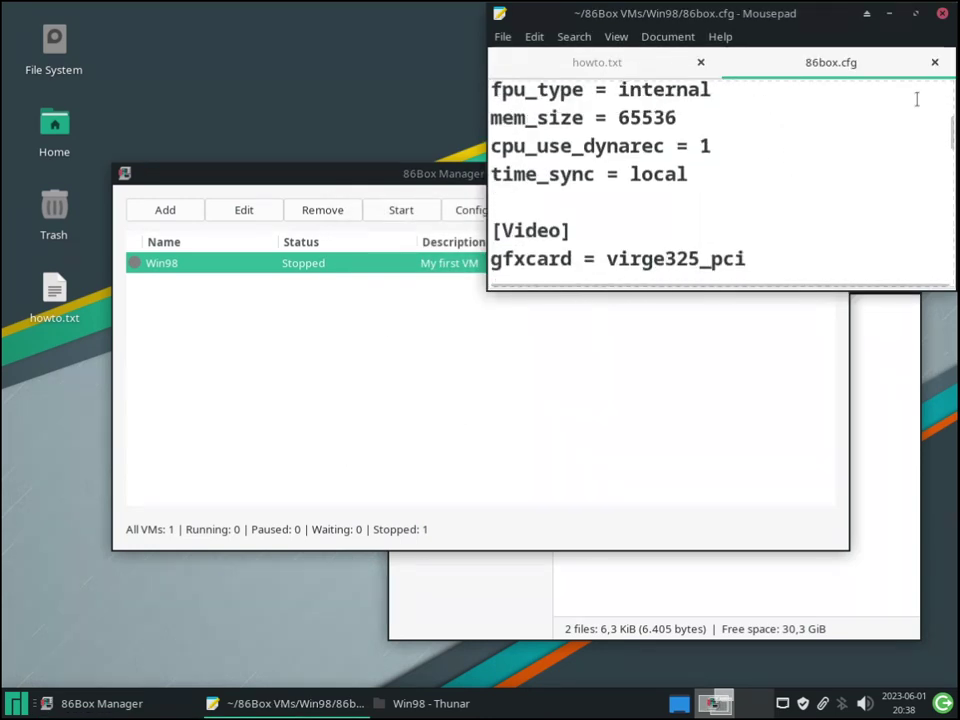
Close the 86box.cfg file and create a desktop shortcut for the Win98 machine.
left_click(934, 62)
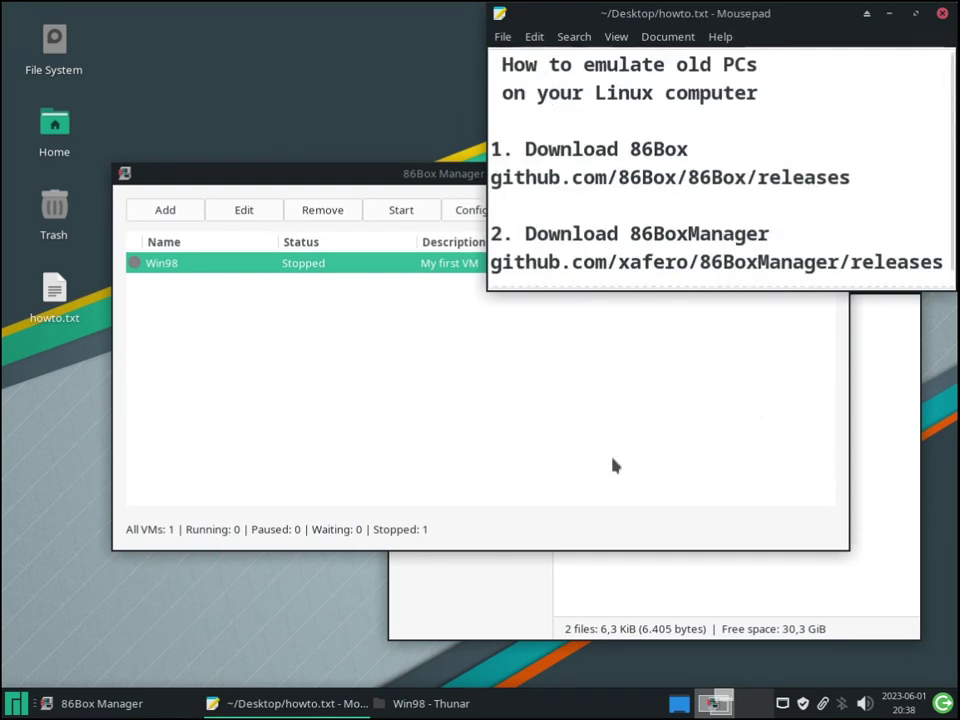
left_click(395, 314)
right_click(360, 267)
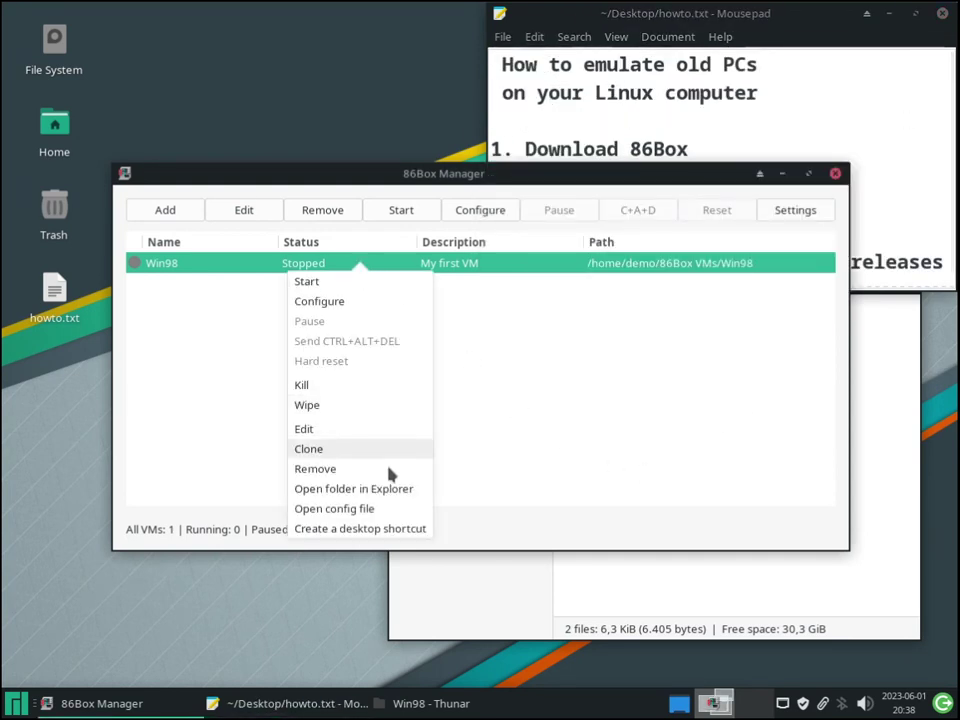
left_click(380, 528)
left_click(478, 409)
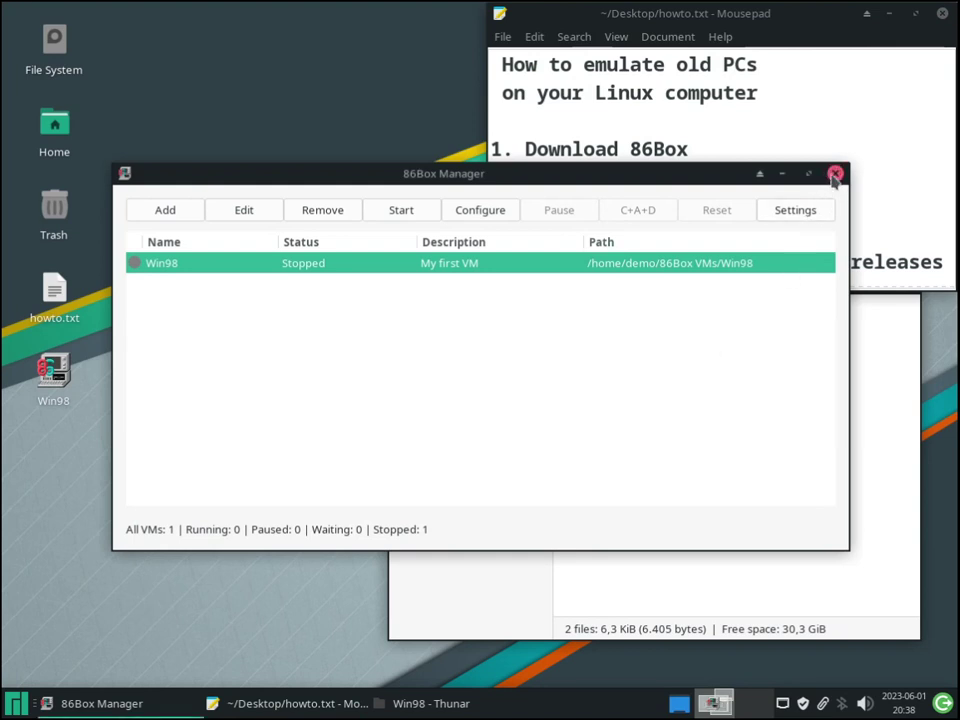
Close the machine manager and launch Win98 from its desktop shortcut, marking the launcher as executable.
left_click(836, 175)
left_click(700, 420)
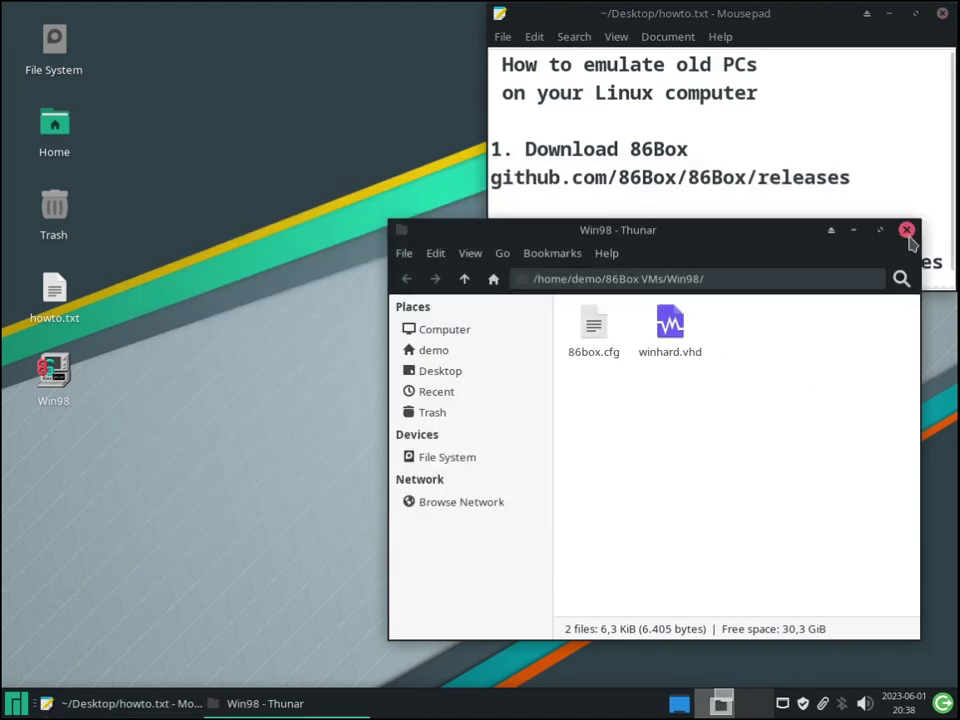
left_click(54, 375)
right_click(54, 375)
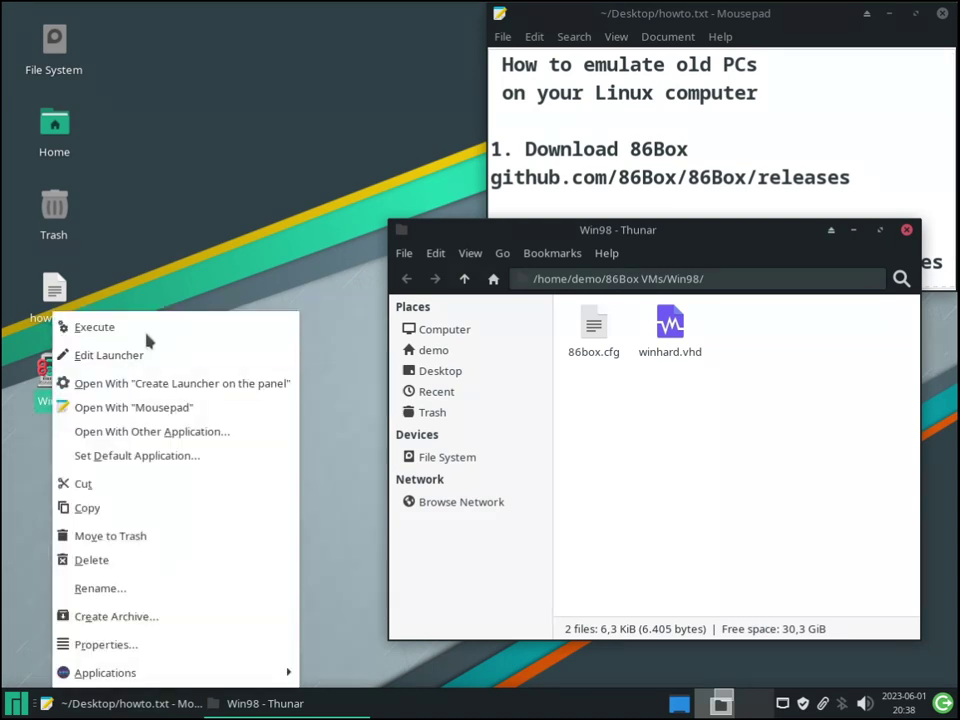
left_click(147, 330)
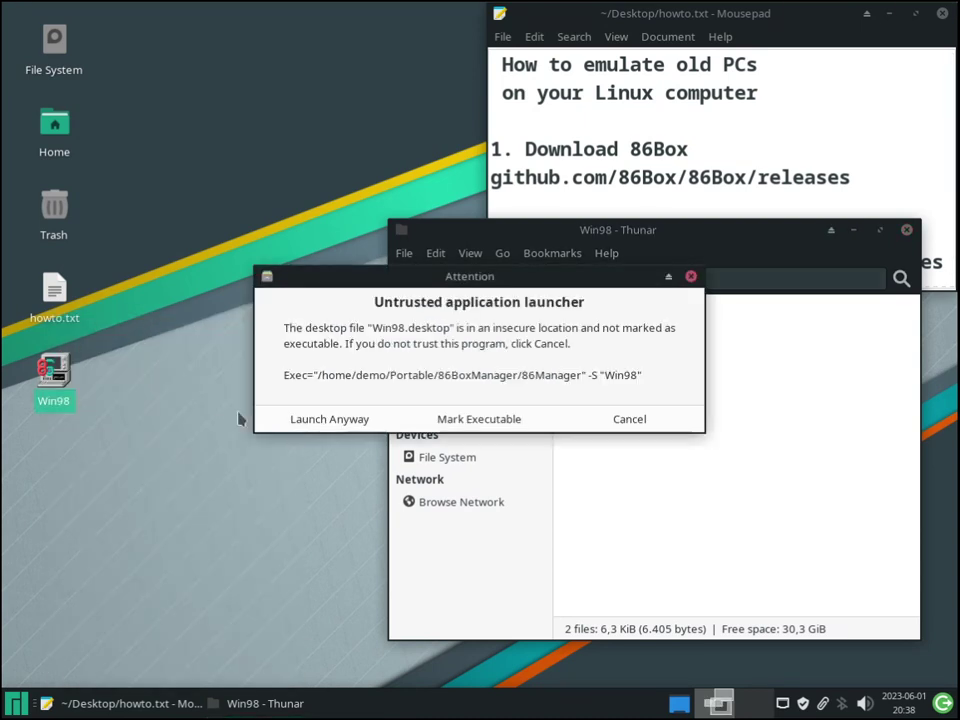
left_click(473, 420)
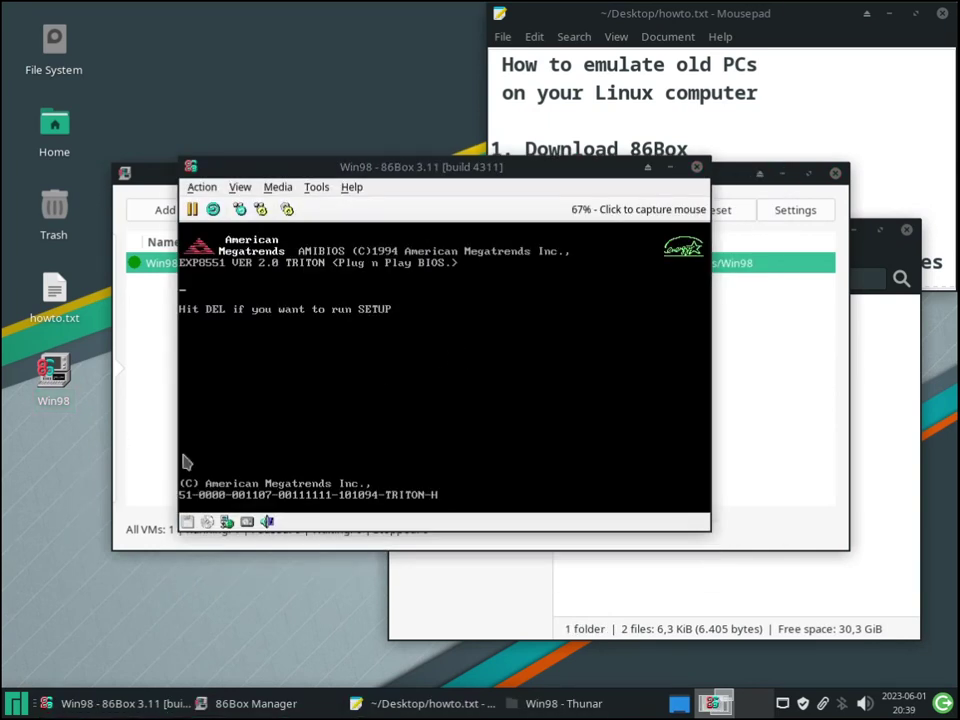
Move the Win98 machine's window higher on the desktop and make it resizeable.
left_click_drag(455, 166, 488, 125)
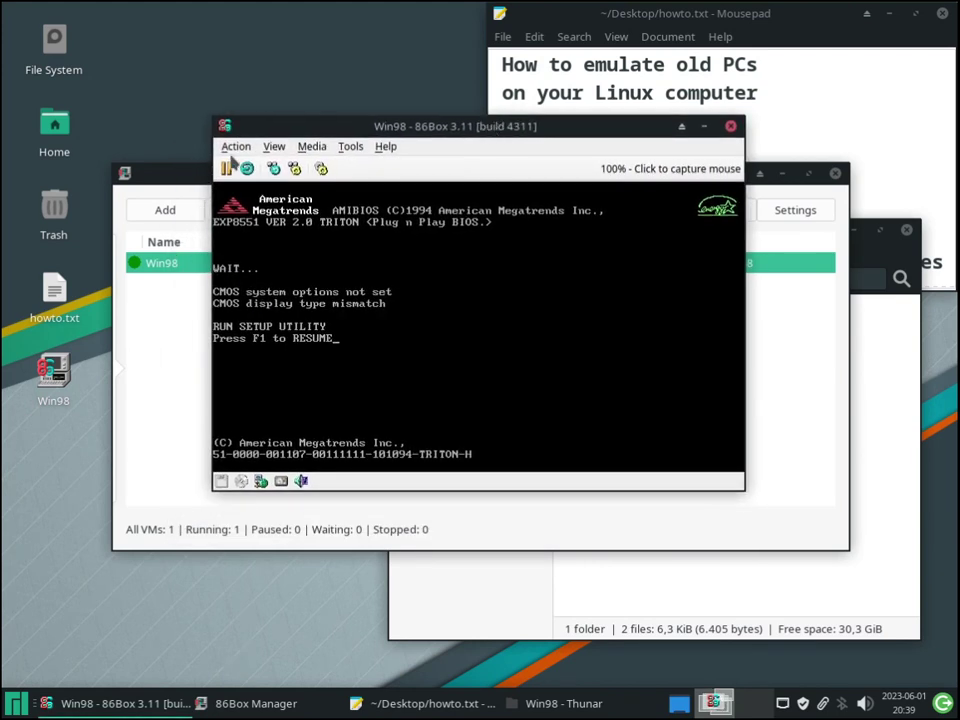
left_click(273, 148)
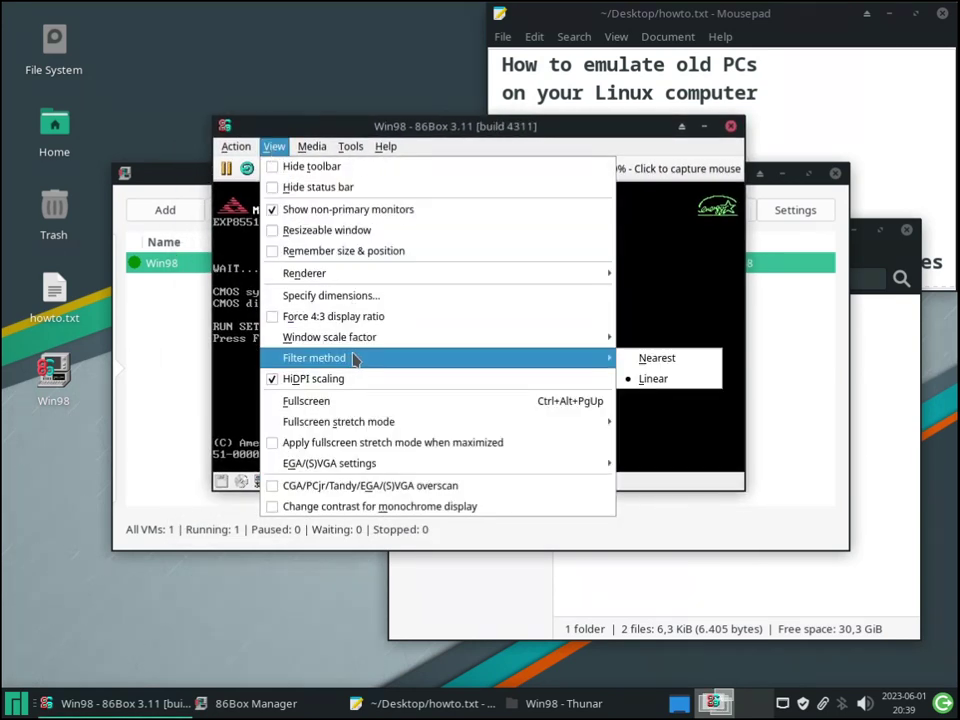
mouse_move(355, 345)
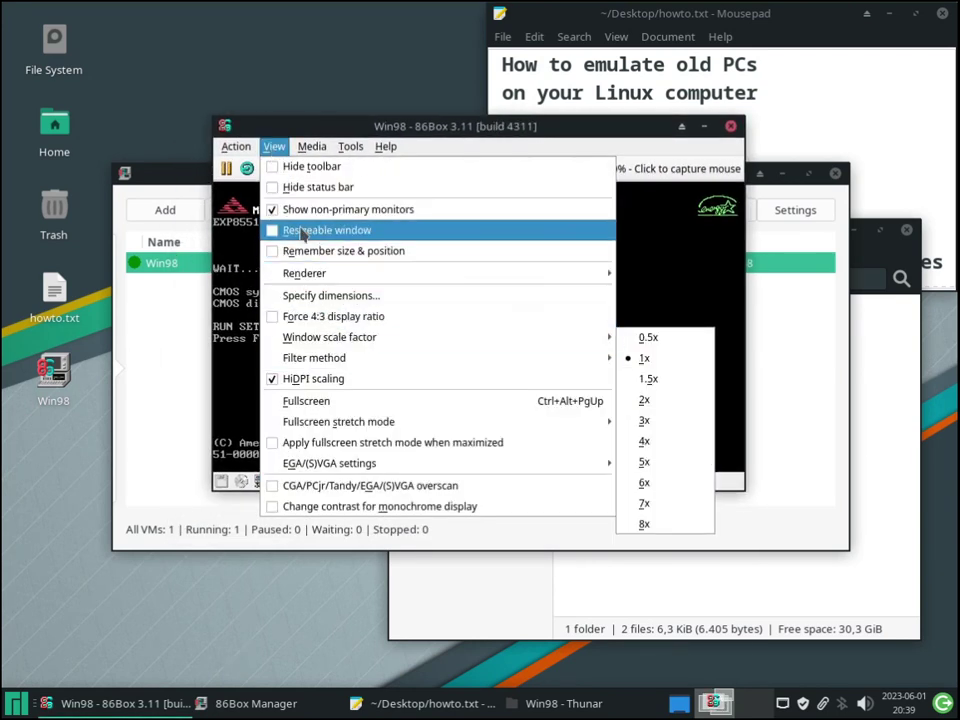
left_click(285, 233)
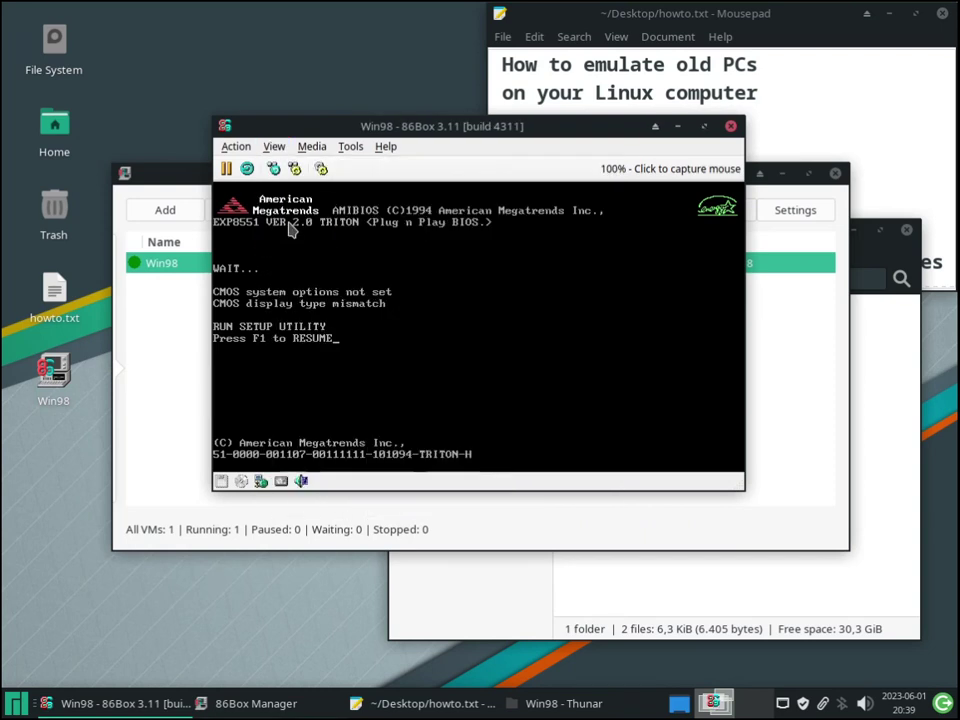
Apply the fullscreen stretch mode when maximized, and maximize the Win98 machine's window.
left_click(285, 148)
left_click(380, 442)
double_click(467, 133)
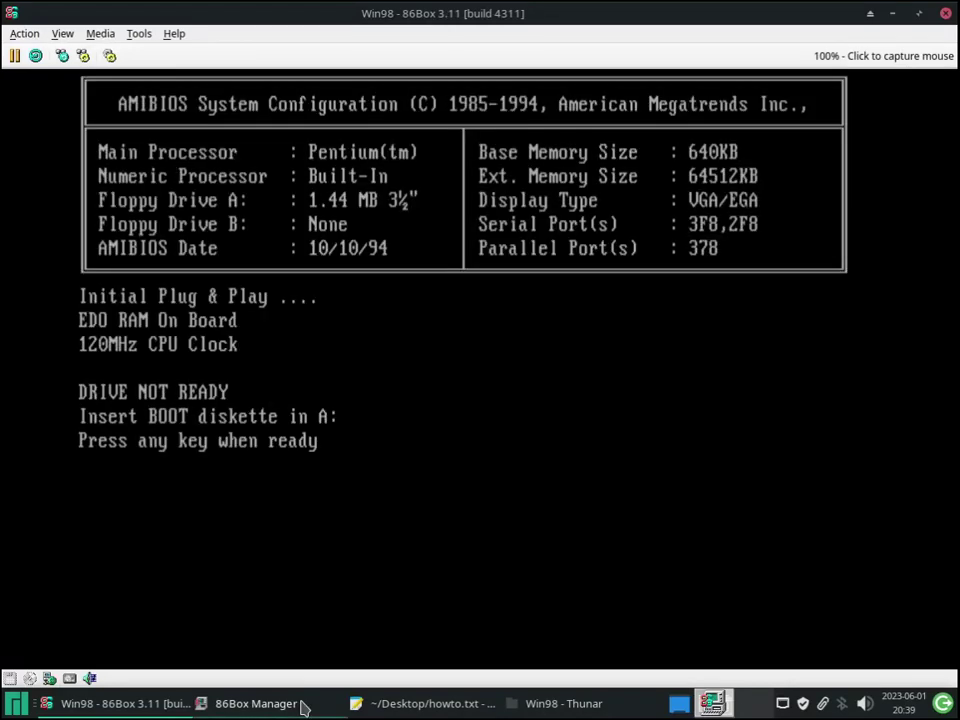
Request a stop of the running Win98 machine from 86Box Manager, and dismiss the exit confirmation.
left_click(300, 703)
left_click_drag(423, 174, 439, 206)
right_click(432, 295)
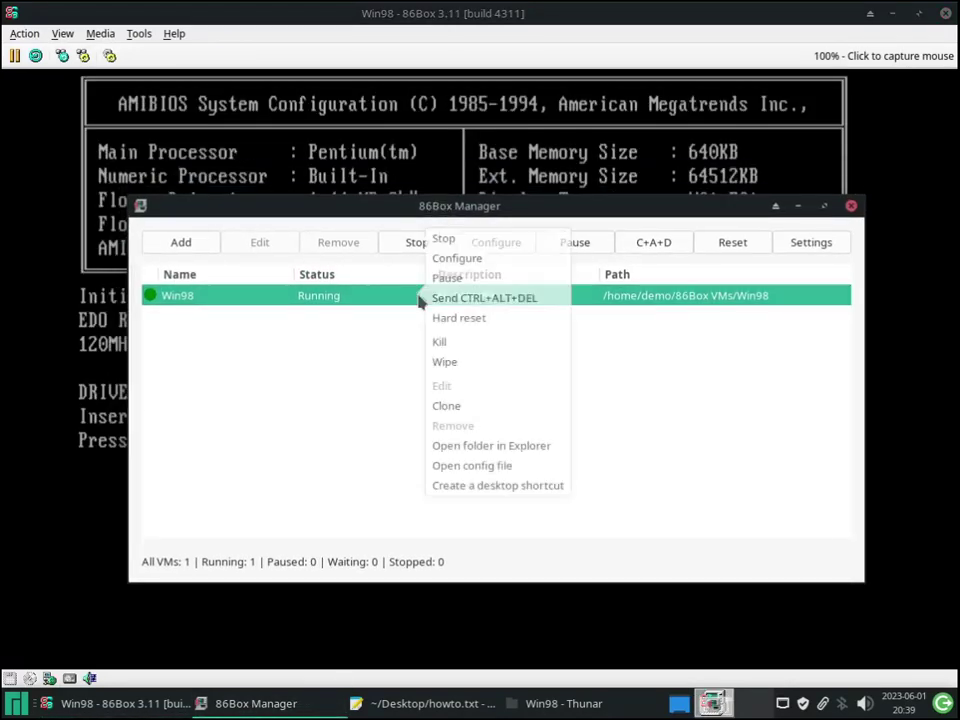
left_click(493, 245)
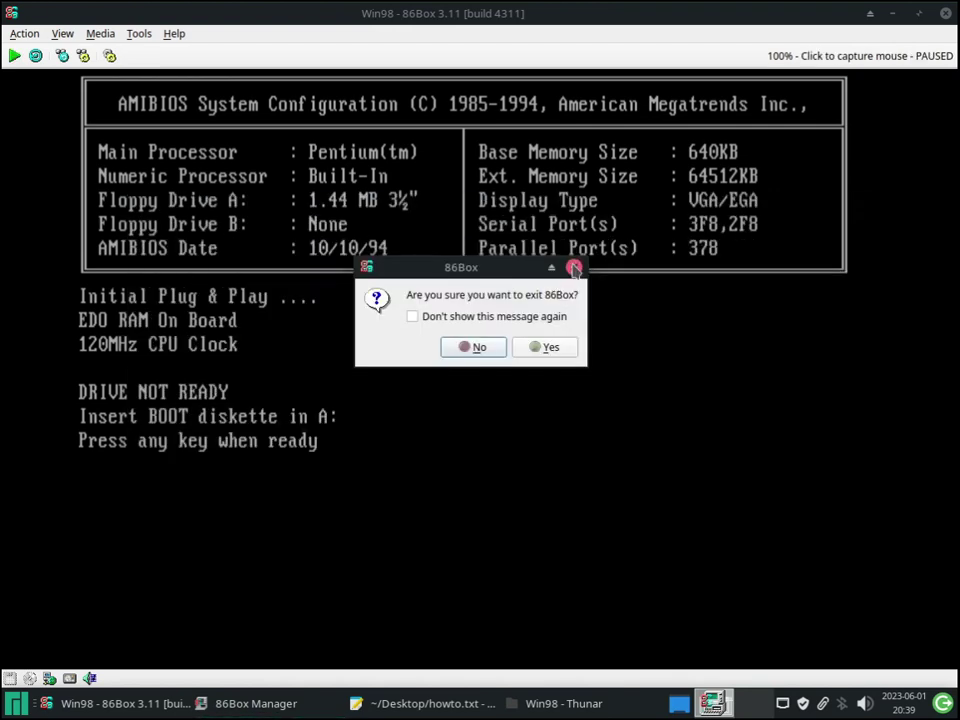
left_click(546, 345)
Open the running Win98 machine's settings from 86Box Manager to view them, and cancel without changes.
left_click(294, 703)
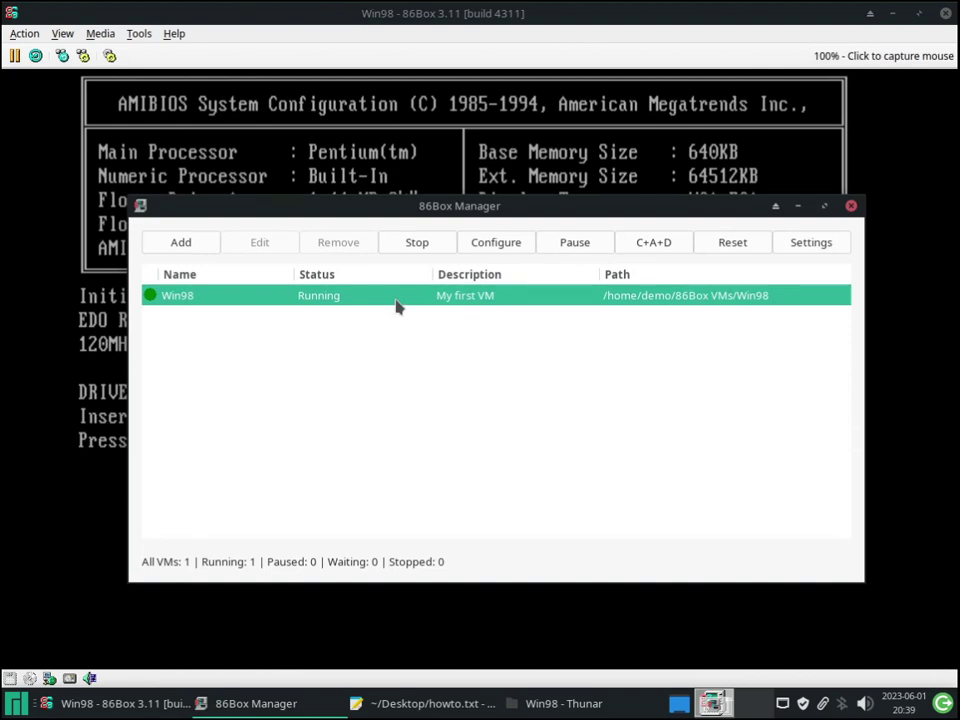
right_click(396, 307)
left_click(476, 257)
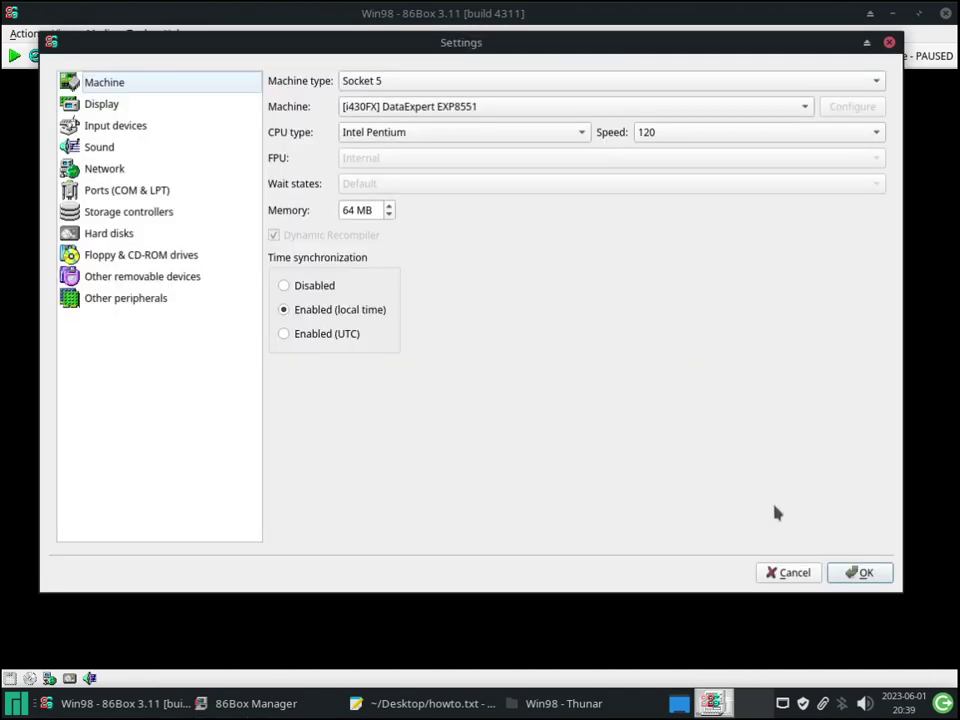
left_click(795, 572)
Send CTRL+ALT+DEL to the running Win98 machine from 86Box Manager.
left_click(261, 702)
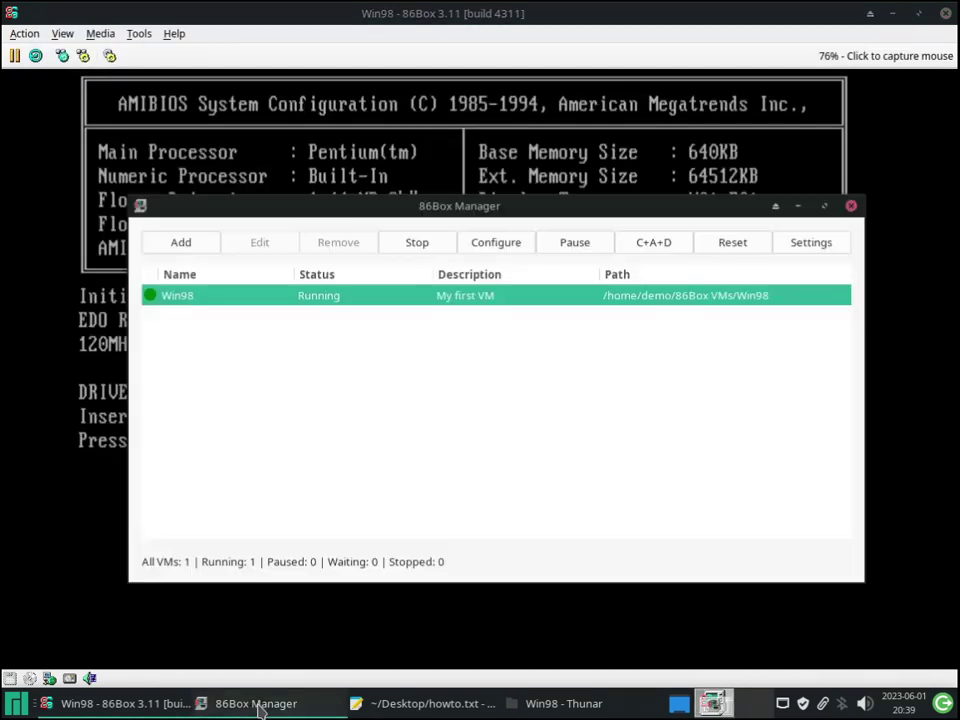
right_click(371, 307)
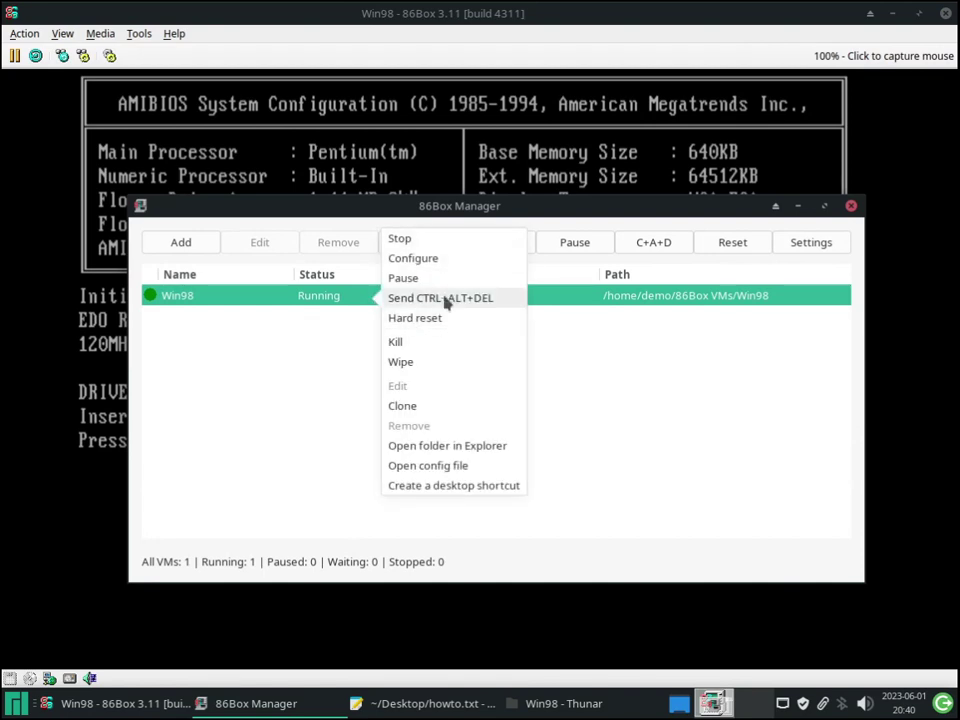
left_click(446, 299)
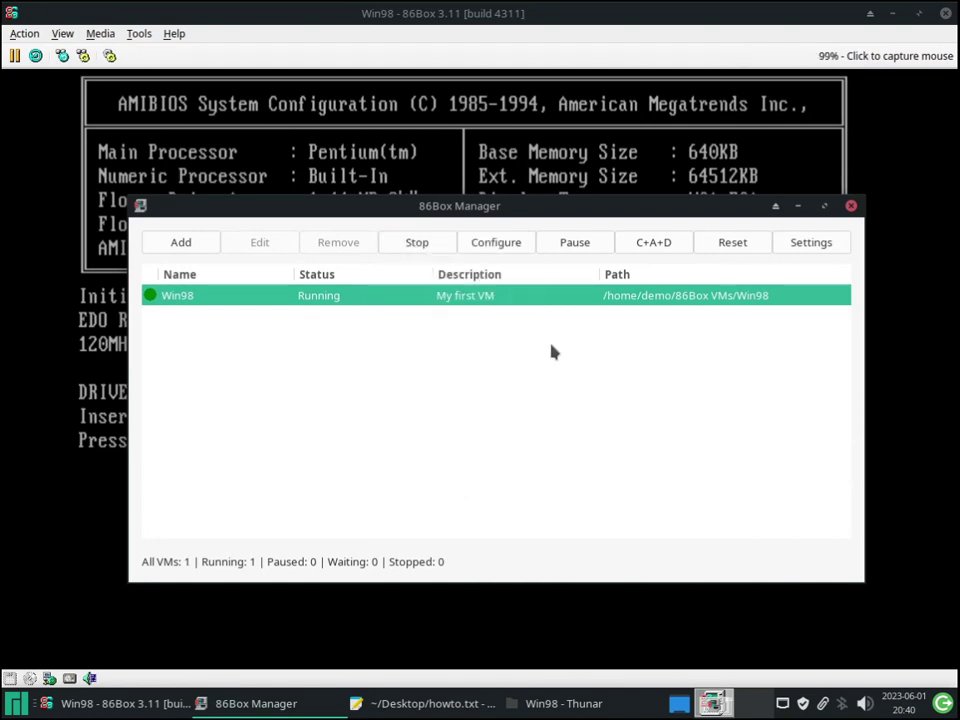
Pause the Win98 machine from the manager and resume it.
right_click(418, 311)
left_click(468, 279)
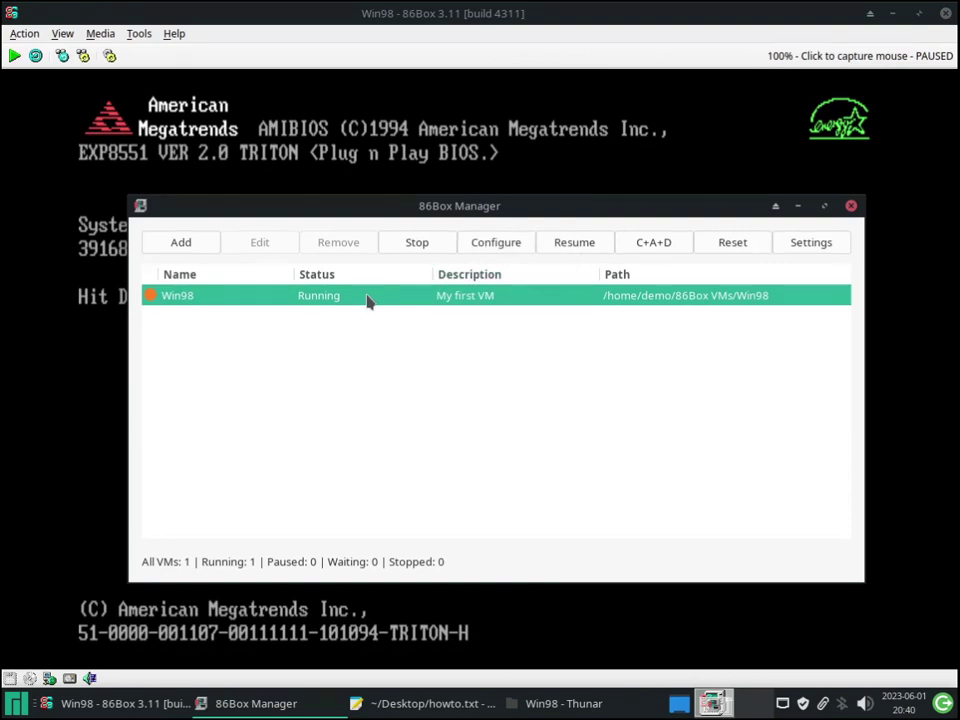
right_click(367, 302)
left_click(420, 279)
Hard reset the Win98 machine from the manager and confirm the reset.
right_click(366, 302)
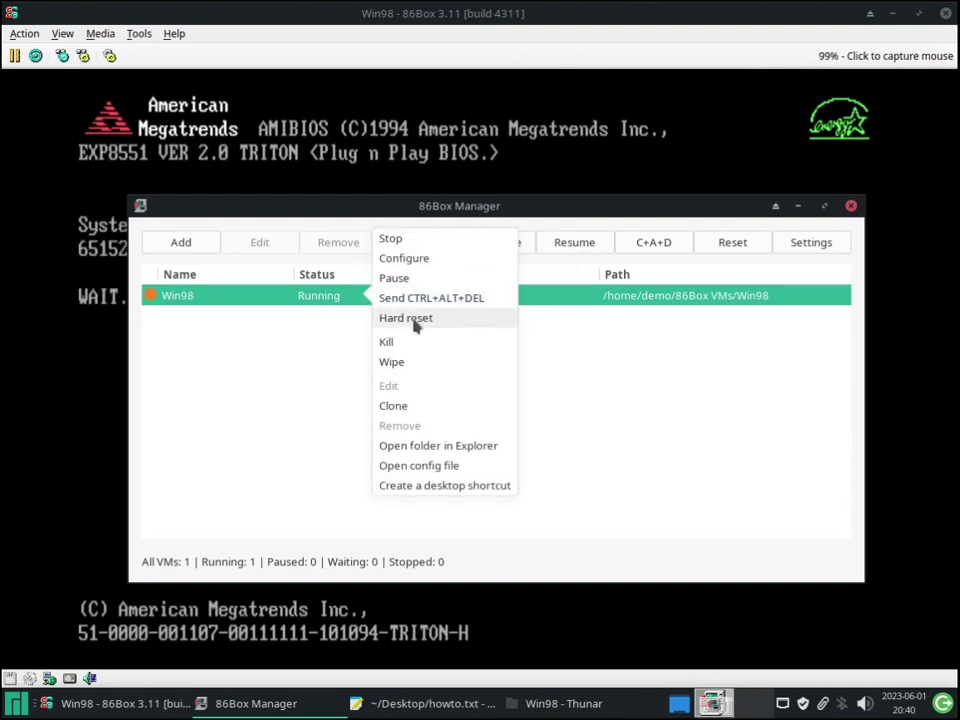
left_click(412, 318)
left_click(591, 355)
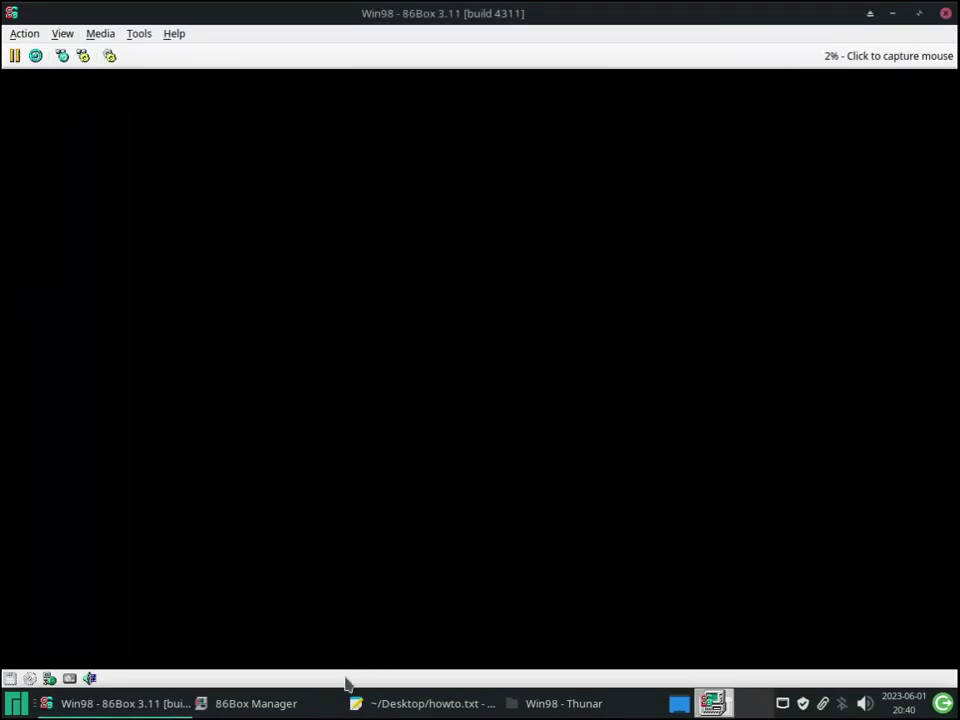
Open the Win98 machine's folder from 86Box Manager, look at its files, and close the folder window.
left_click(256, 703)
right_click(400, 297)
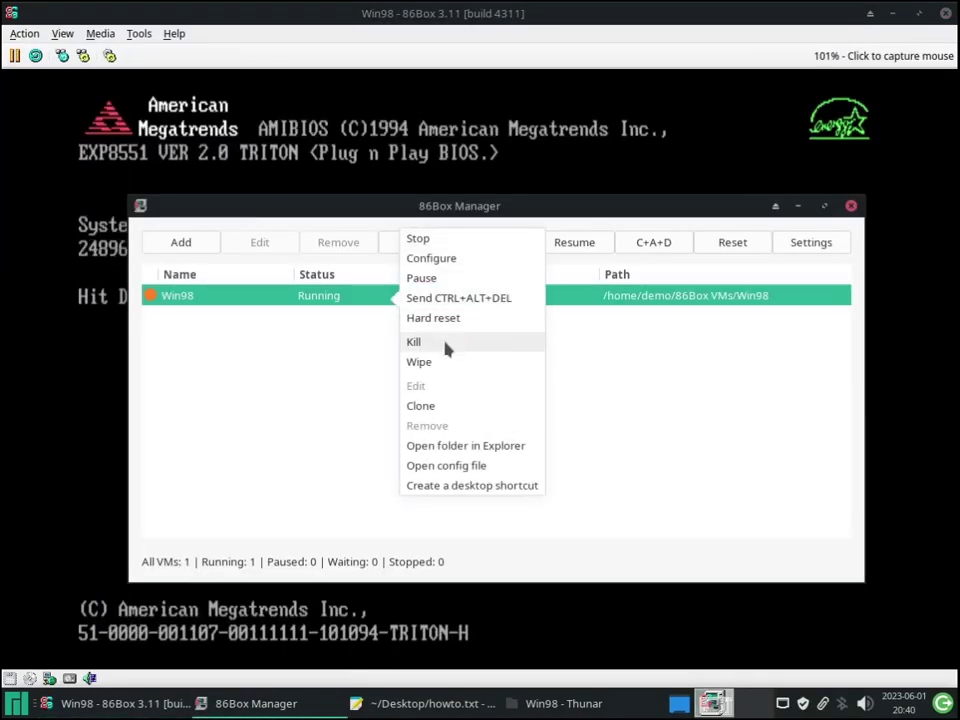
left_click(510, 446)
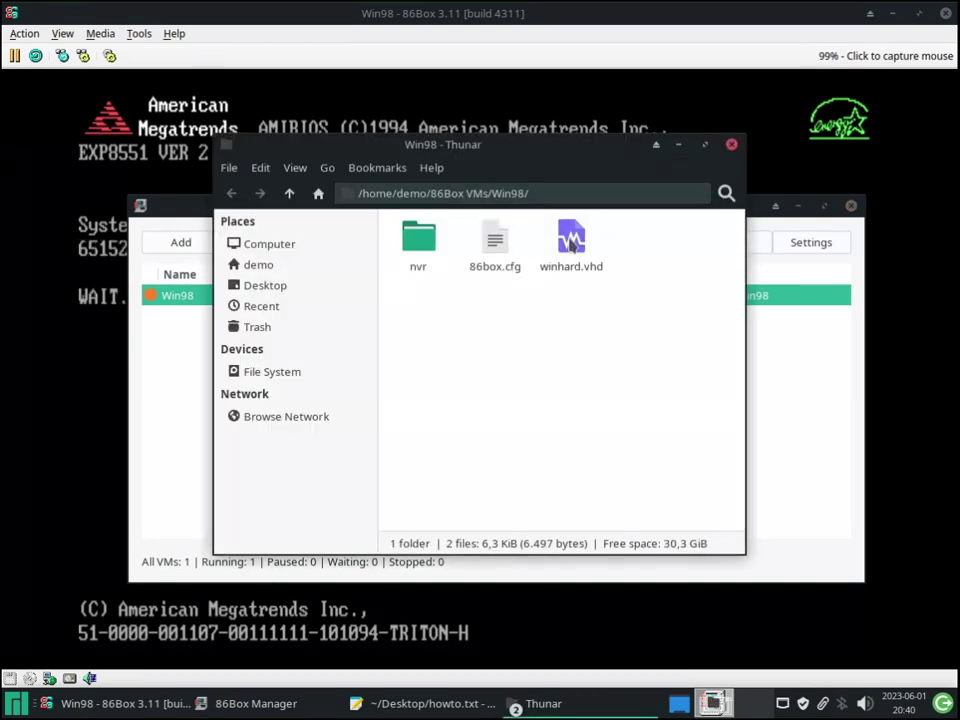
left_click(731, 145)
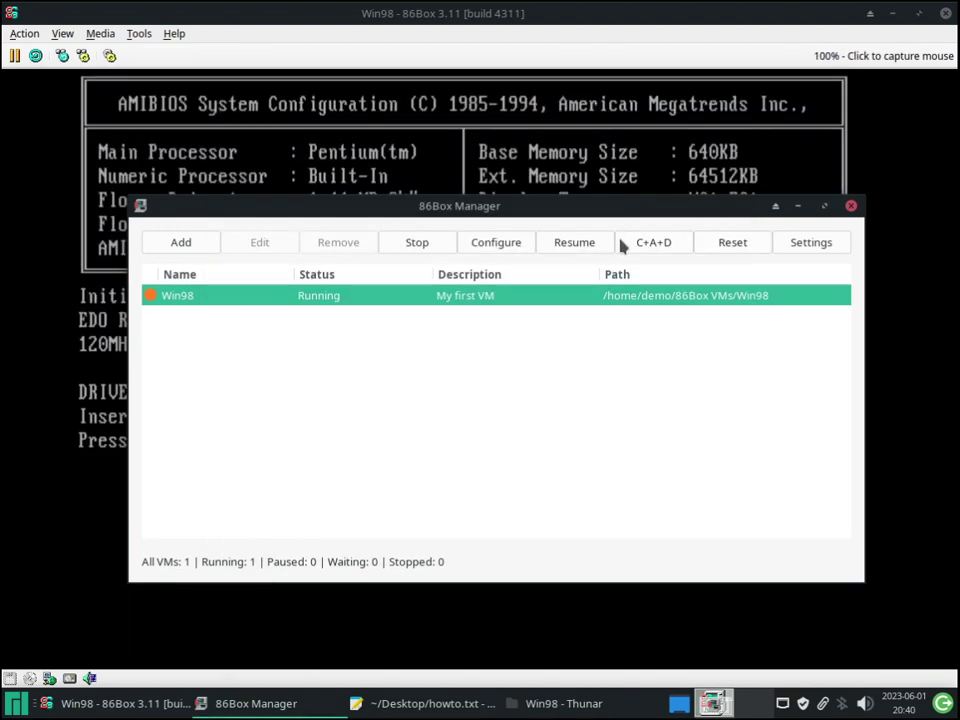
Exit the running Win98 machine from within 86Box, confirming the exit, and close 86Box Manager.
left_click(851, 207)
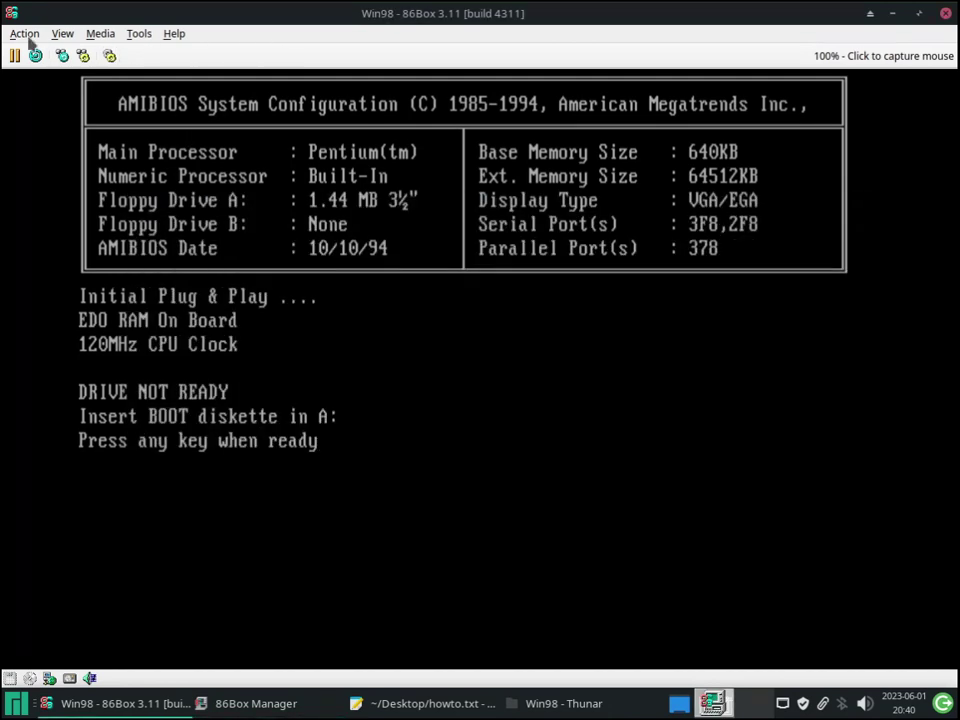
left_click(26, 36)
left_click(58, 180)
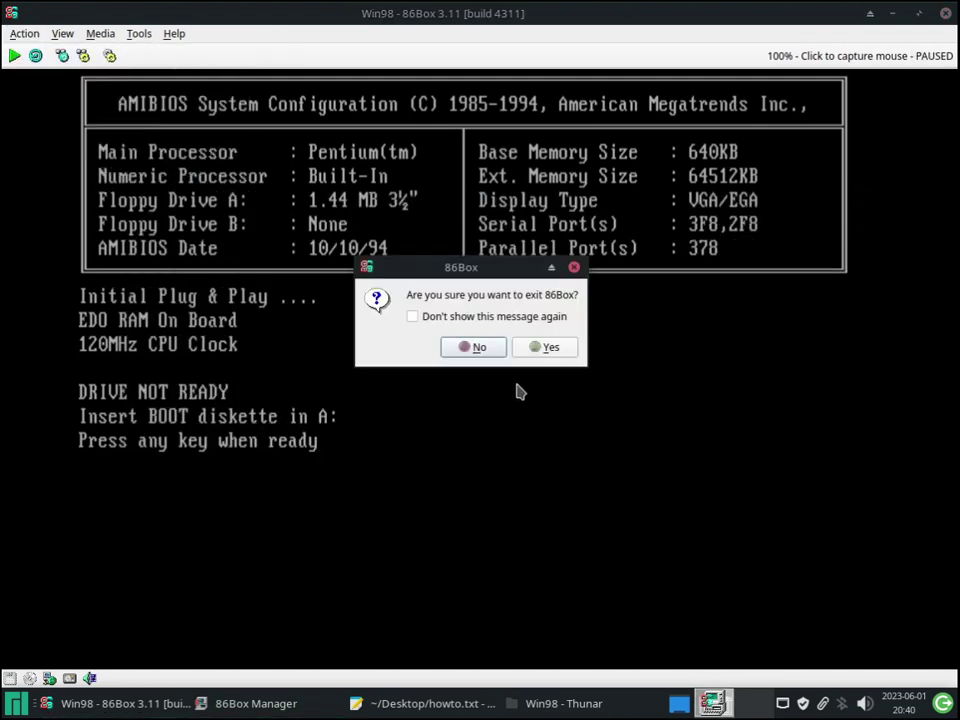
left_click(548, 347)
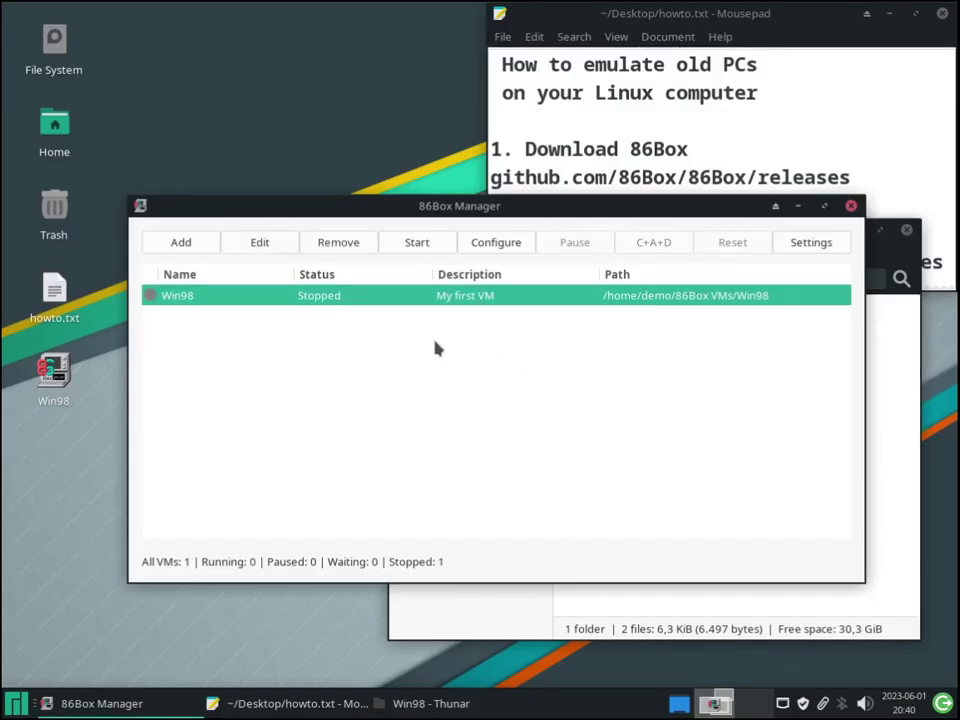
left_click(850, 207)
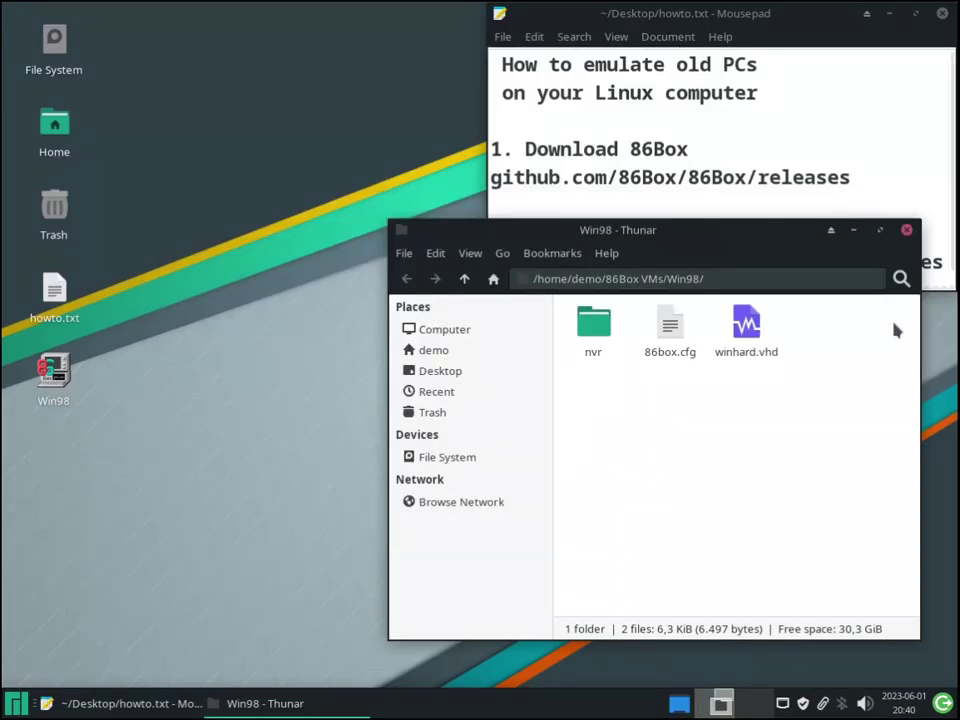